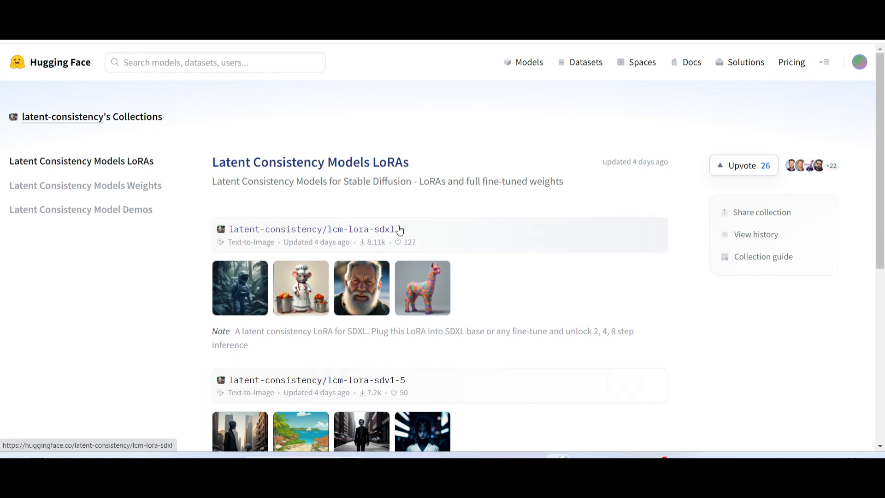
Look over the Latent Consistency Models LoRAs collection and the txt2img generation settings in the Stable Diffusion web UI.
scroll(358, 208, "down", 5)
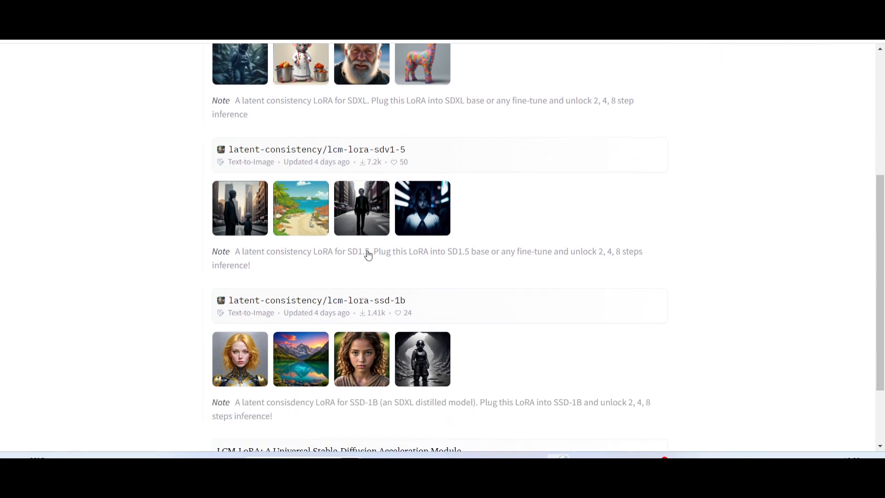
scroll(380, 296, "up", 5)
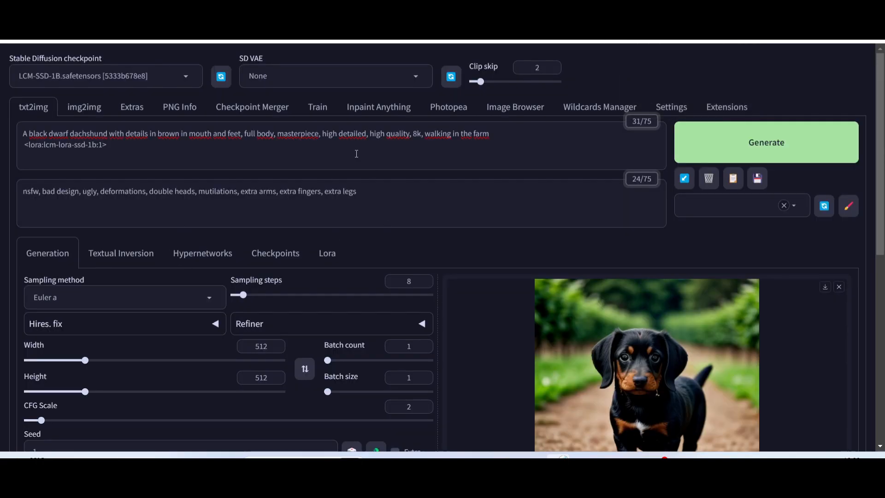
scroll(160, 260, "down", 8)
scroll(162, 262, "up", 8)
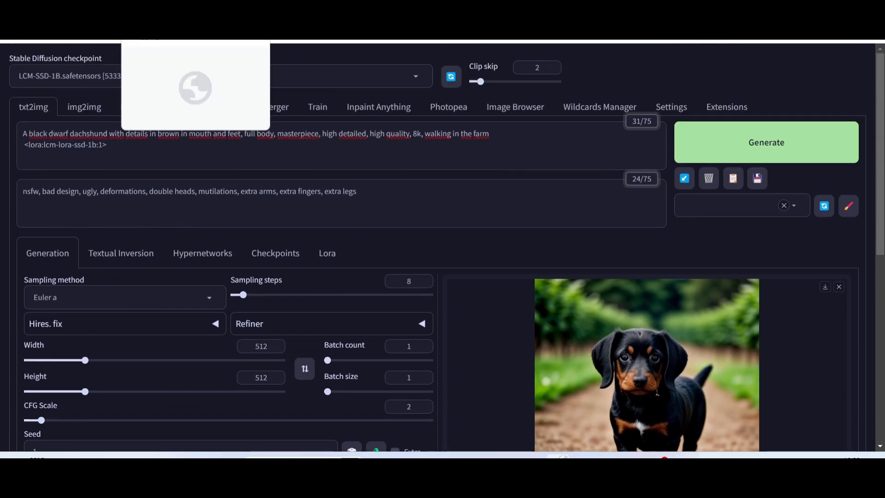
Switch back to the Hugging Face LoRAs collection and examine its lcm-lora-sdxl, lcm-lora-sdv1-5 and lcm-lora-ssd-1b entries.
left_click(175, 13)
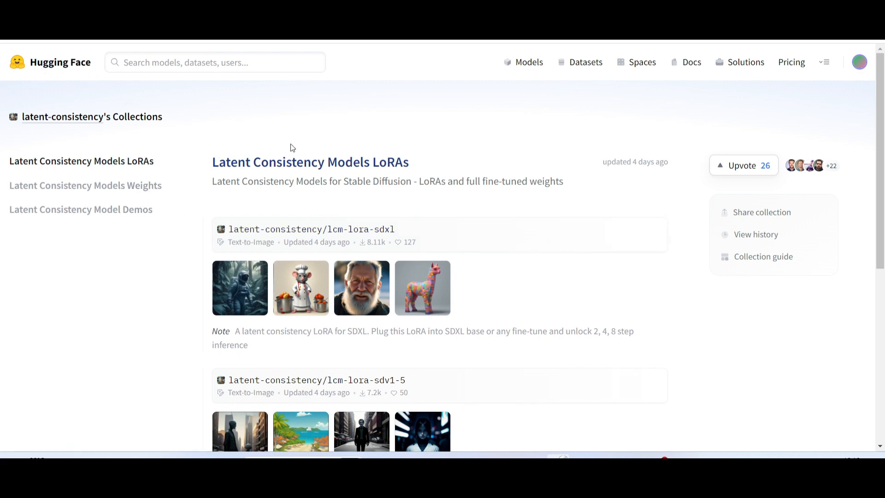
scroll(302, 172, "down", 6)
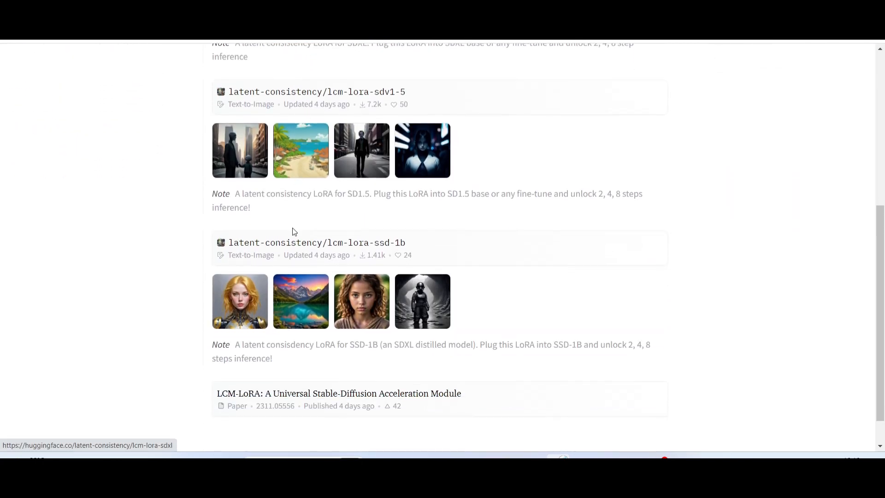
scroll(286, 249, "up", 2)
scroll(287, 249, "up", 3)
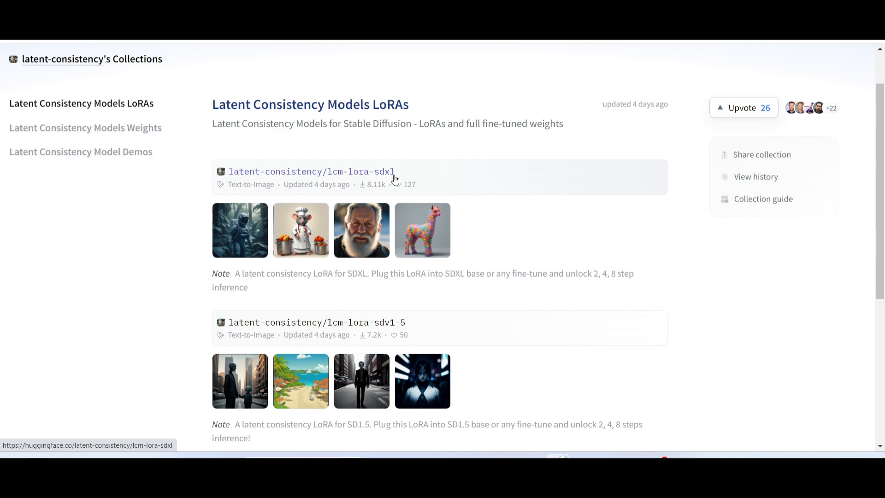
scroll(439, 215, "down", 3)
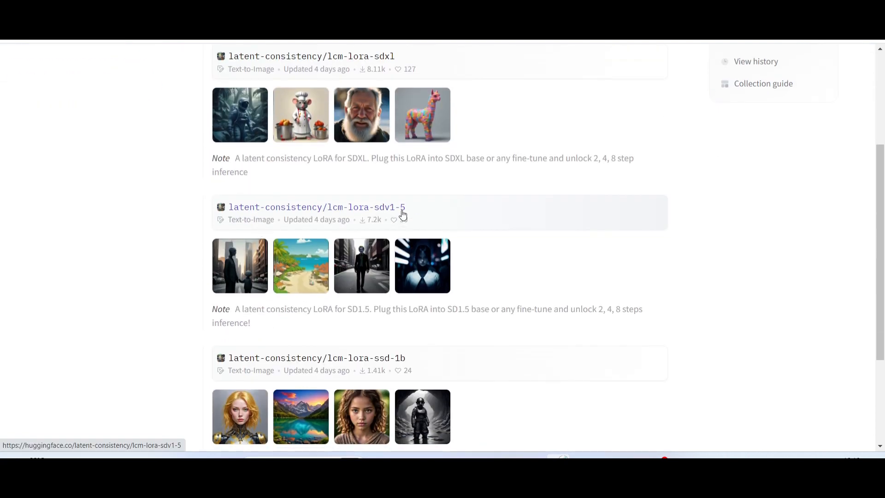
scroll(379, 206, "down", 3)
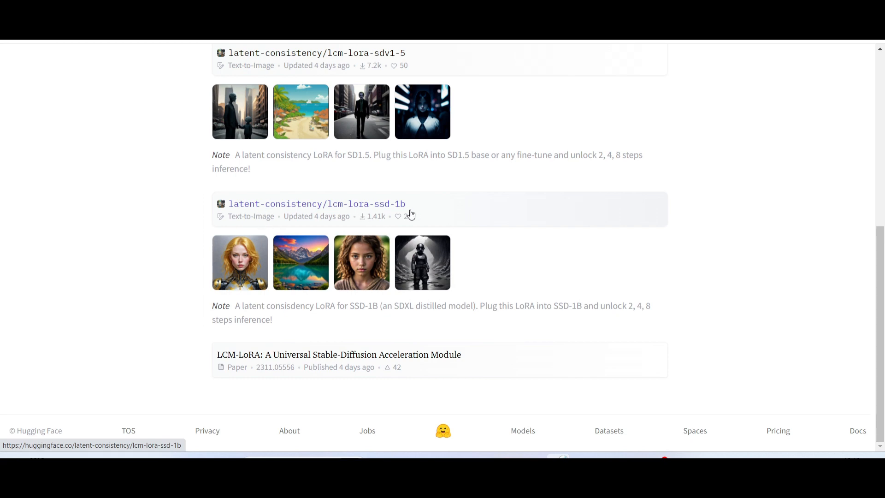
scroll(408, 210, "up", 4)
scroll(411, 174, "down", 4)
scroll(330, 223, "up", 6)
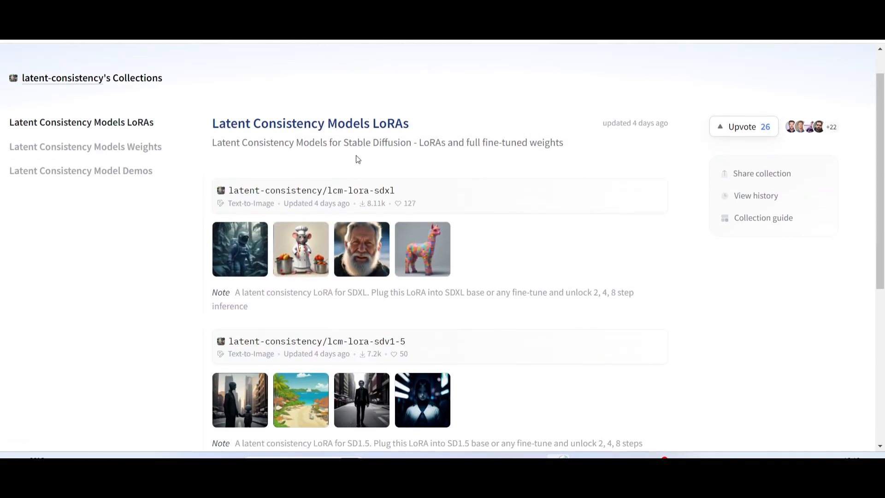
scroll(358, 213, "down", 6)
scroll(336, 233, "up", 7)
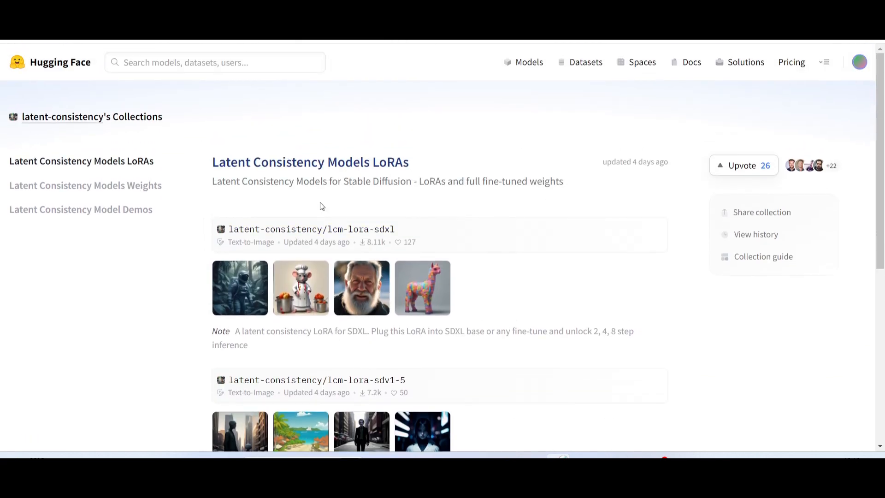
scroll(322, 206, "down", 1)
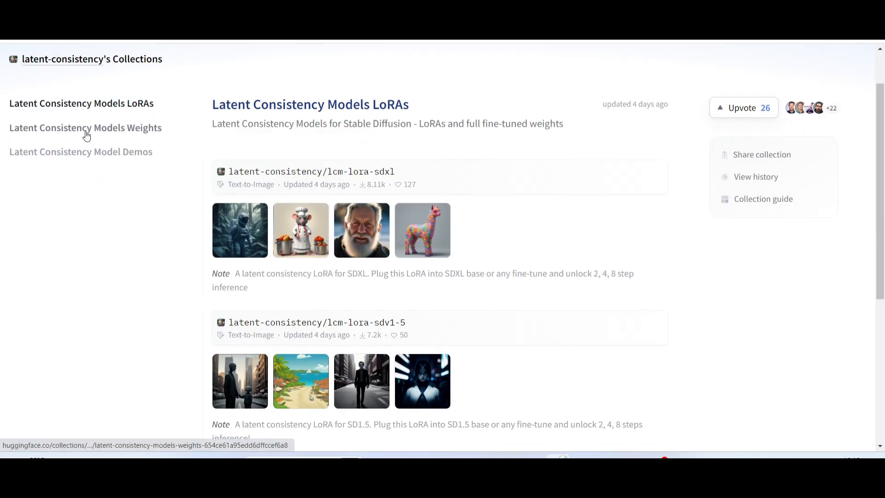
Open the Latent Consistency Models Weights collection and examine its lcm-sdxl, lcm-ssd-1b and LCM_Dreamshaper_v7 entries.
left_click(86, 135)
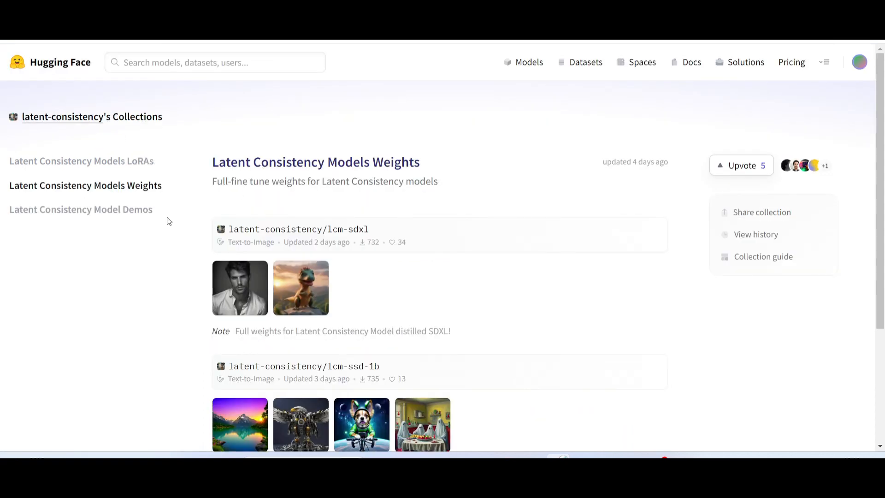
scroll(350, 206, "down", 1)
scroll(322, 129, "down", 1)
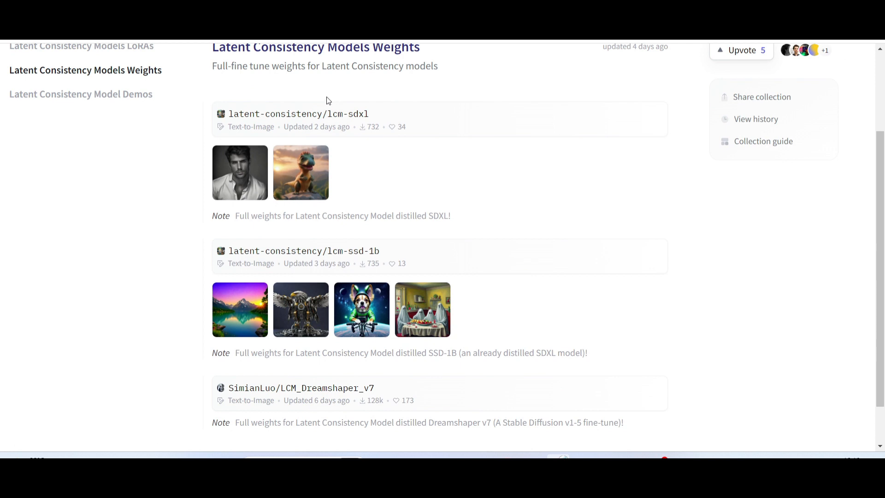
scroll(274, 111, "up", 1)
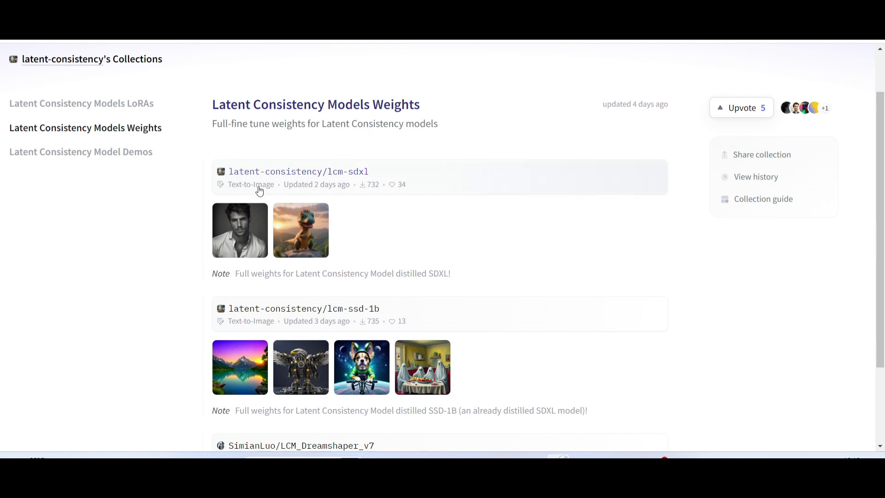
scroll(368, 175, "down", 2)
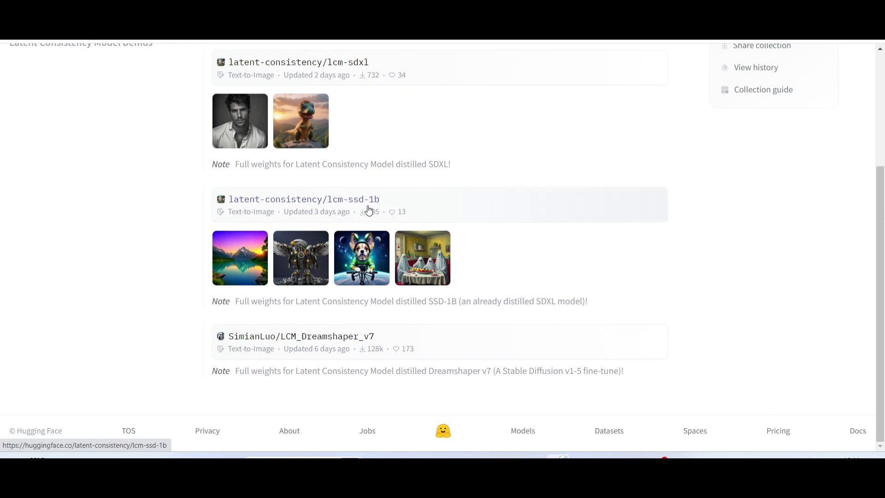
scroll(286, 179, "up", 3)
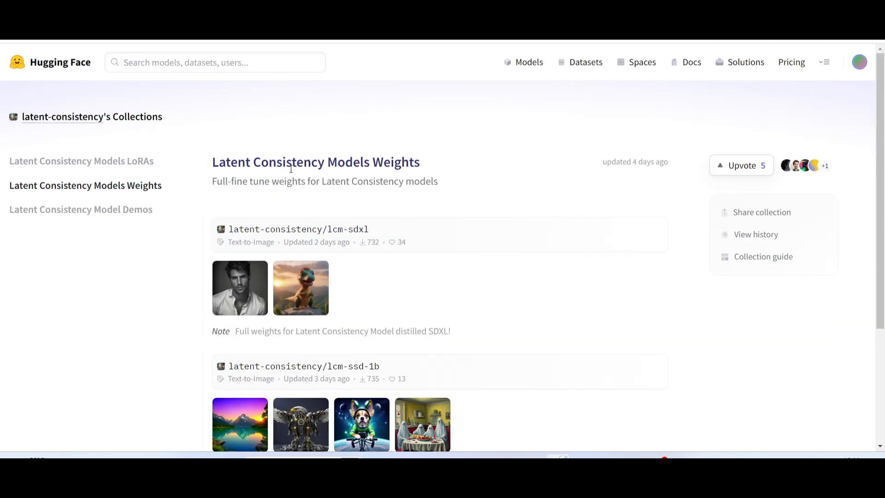
scroll(290, 169, "down", 3)
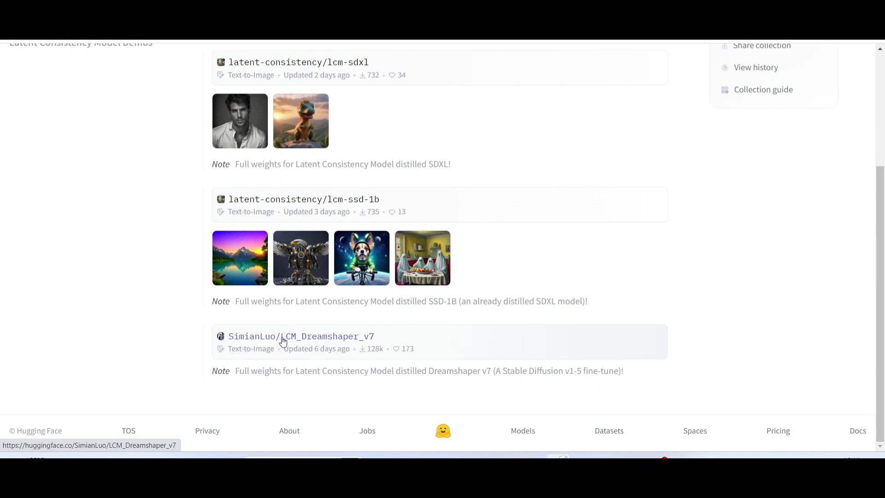
scroll(284, 339, "up", 5)
scroll(302, 244, "down", 4)
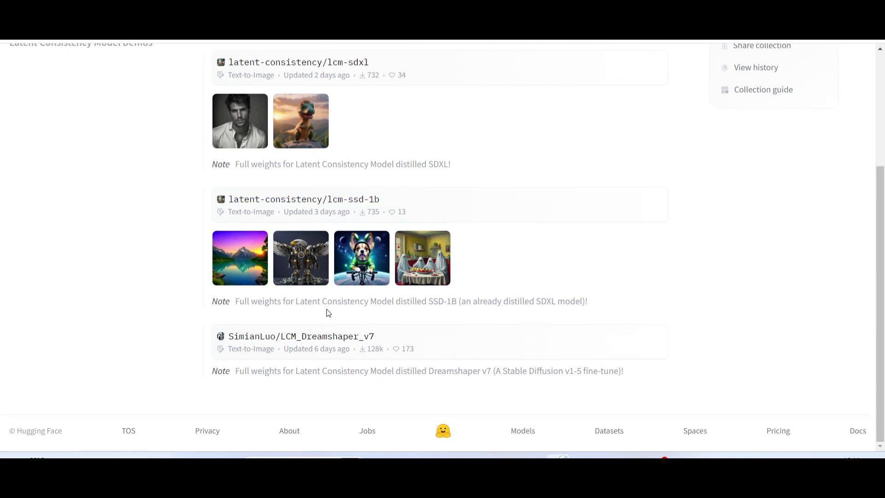
scroll(184, 236, "up", 4)
Return to the Latent Consistency Models LoRAs collection and show the repository files of lcm-lora-sdv1-5.
left_click(123, 163)
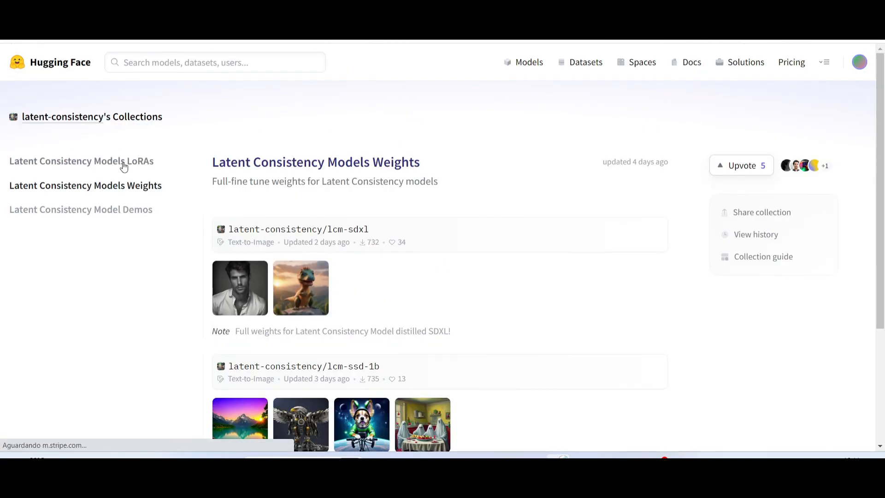
scroll(300, 184, "down", 5)
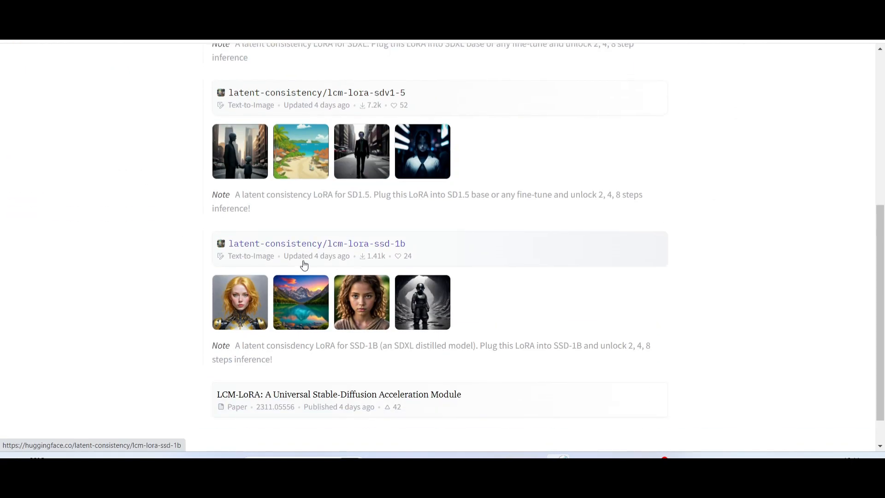
scroll(303, 260, "up", 5)
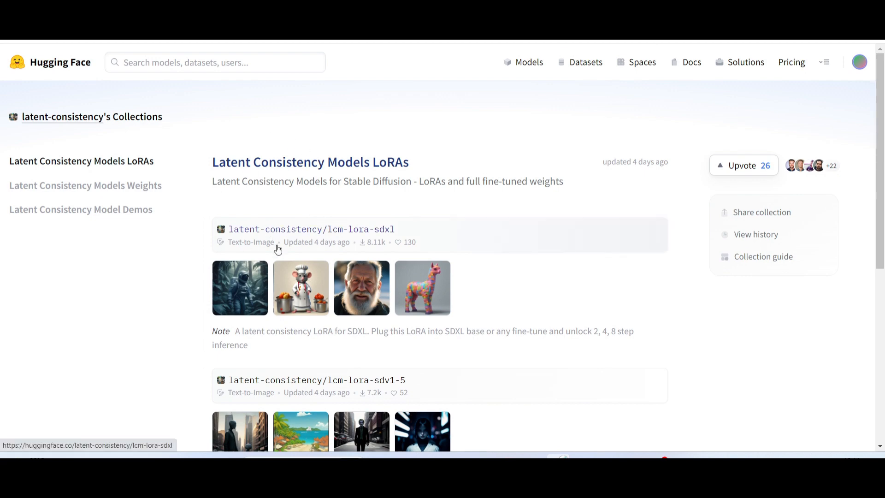
scroll(290, 276, "down", 6)
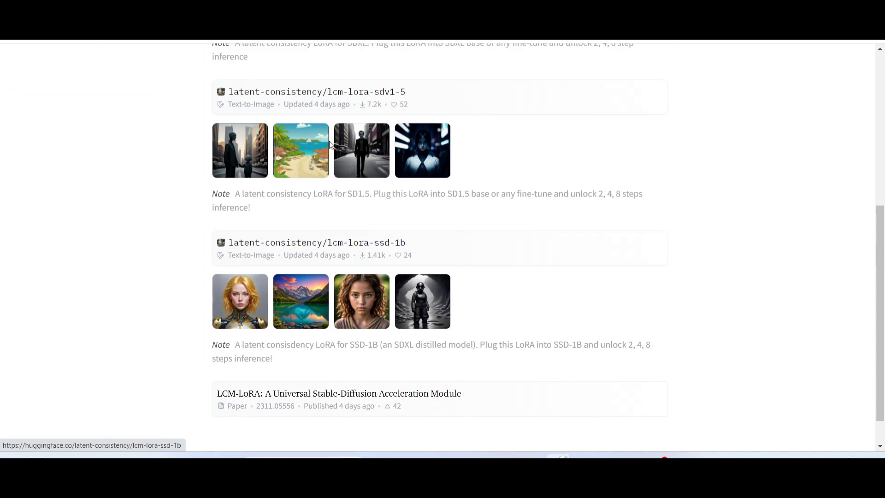
scroll(304, 212, "up", 3)
left_click(305, 212)
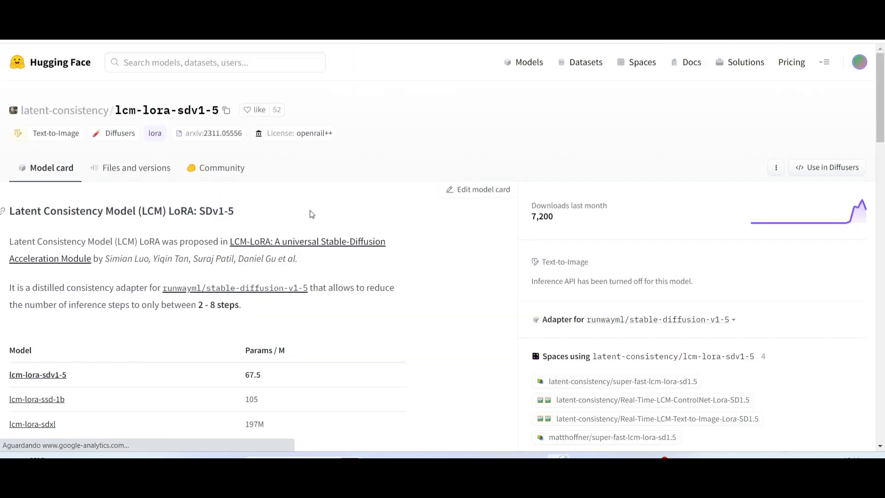
left_click(124, 172)
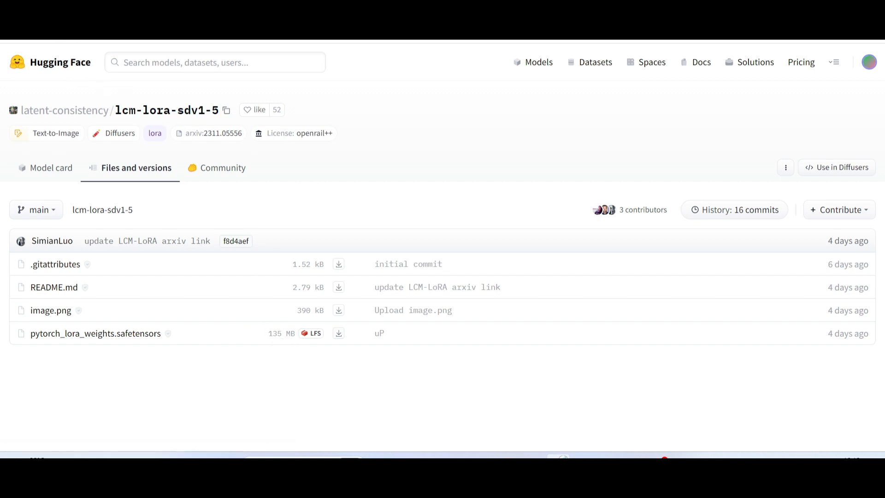
Go back to the collections and show the repository files of lcm-sdxl from Latent Consistency Models Weights.
left_click(124, 111)
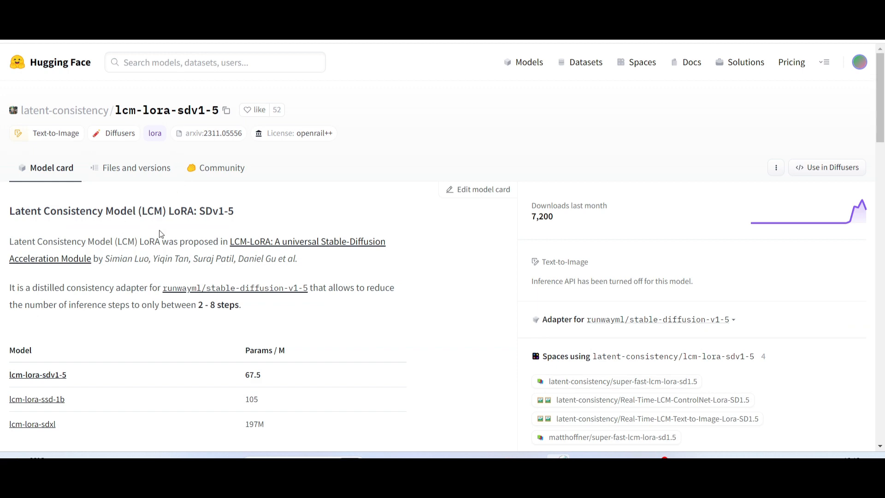
left_click(14, 29)
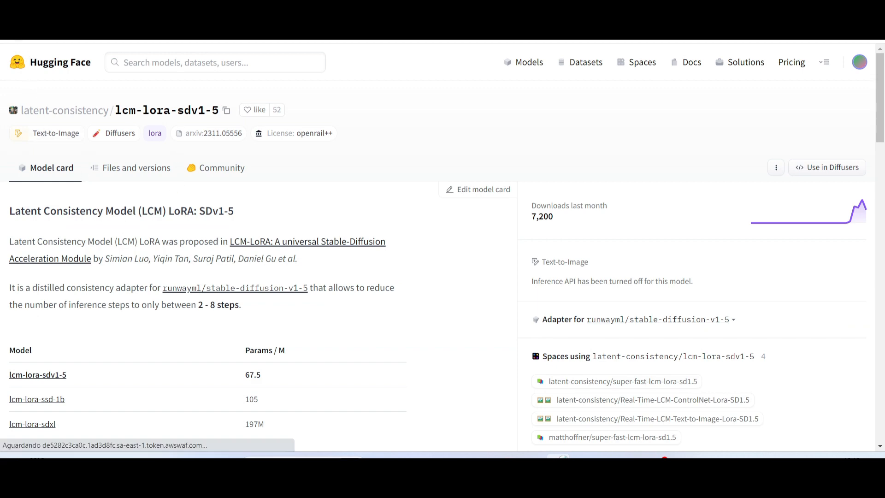
scroll(377, 236, "up", 4)
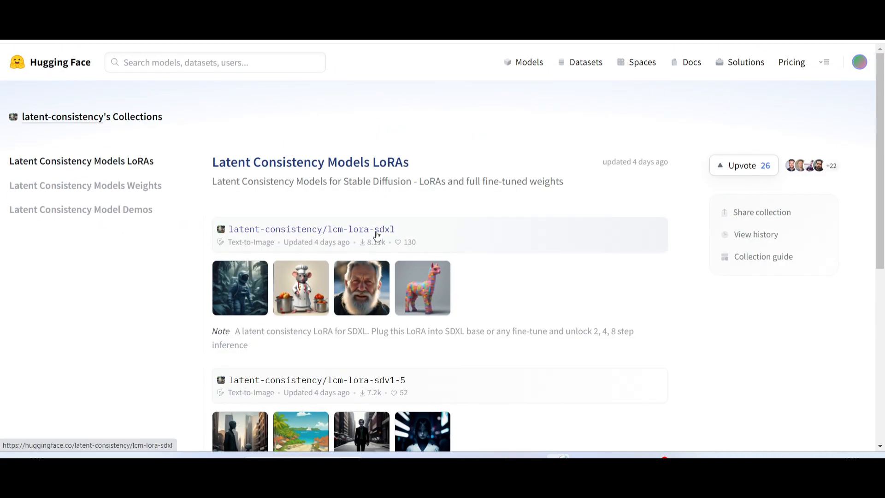
left_click(77, 186)
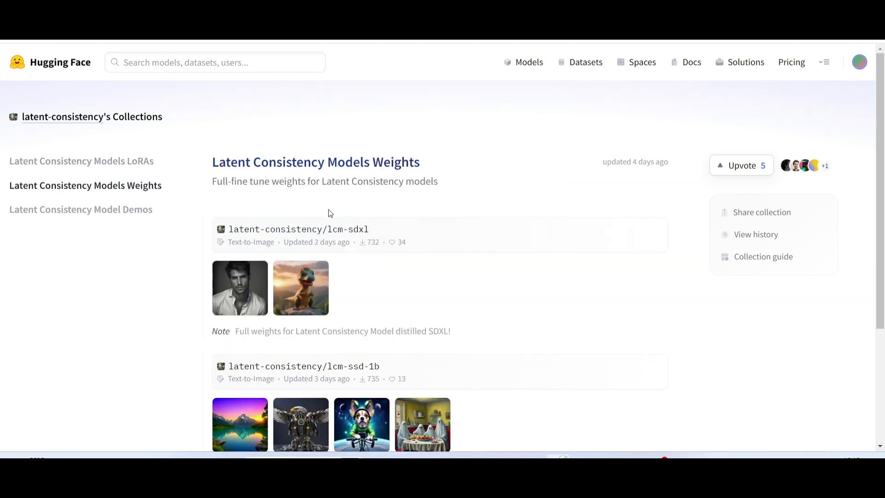
left_click(305, 238)
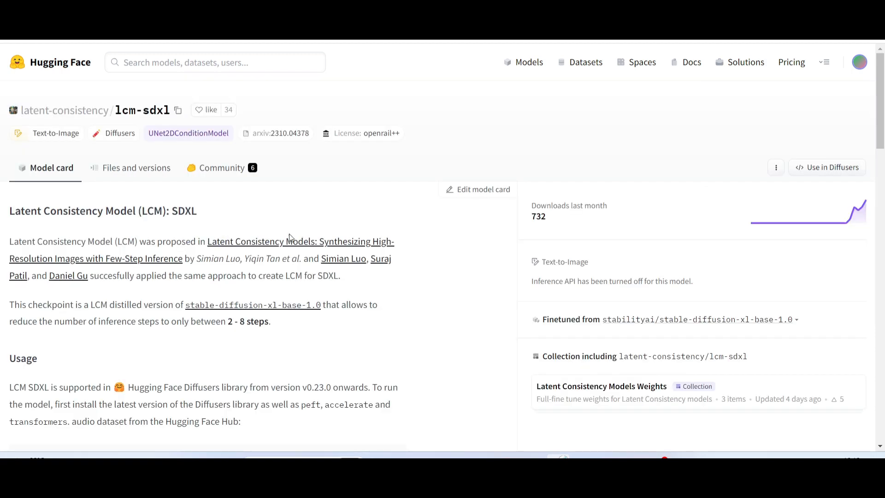
left_click(133, 167)
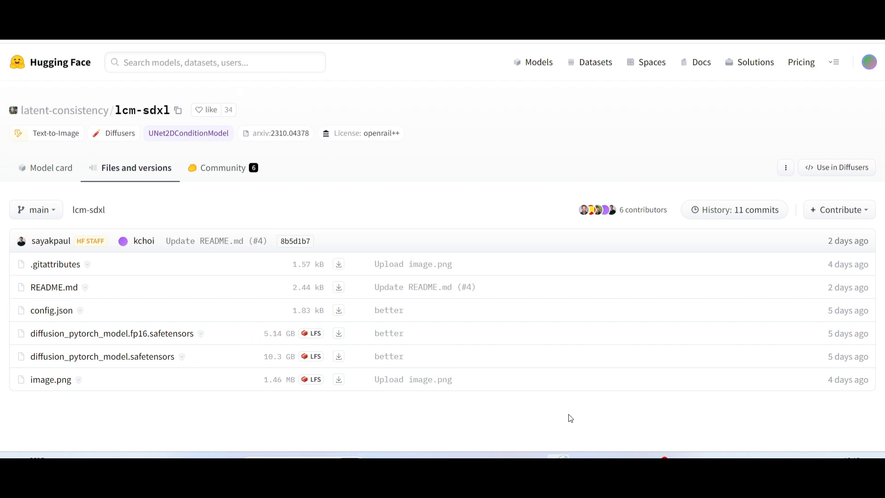
Switch to File Explorer and open the models folder of stable-diffusion-webui inside A1111 on the DATA (D:) drive.
mouse_move(431, 457)
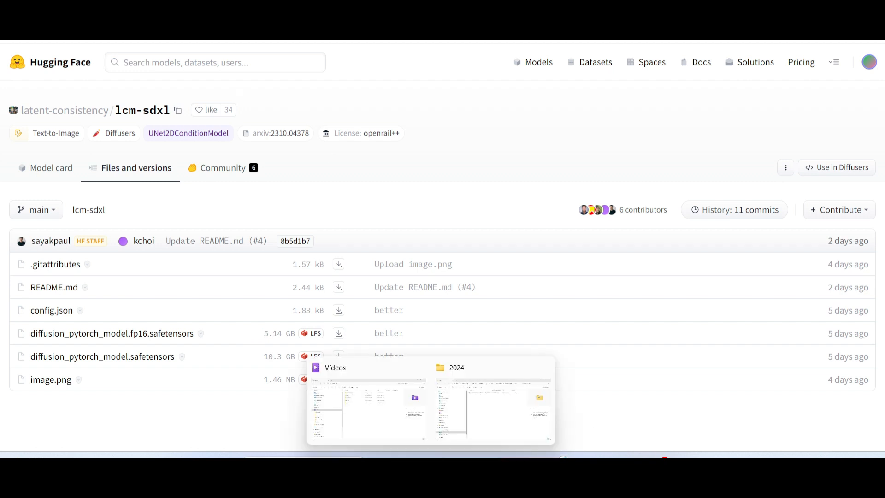
left_click(349, 419)
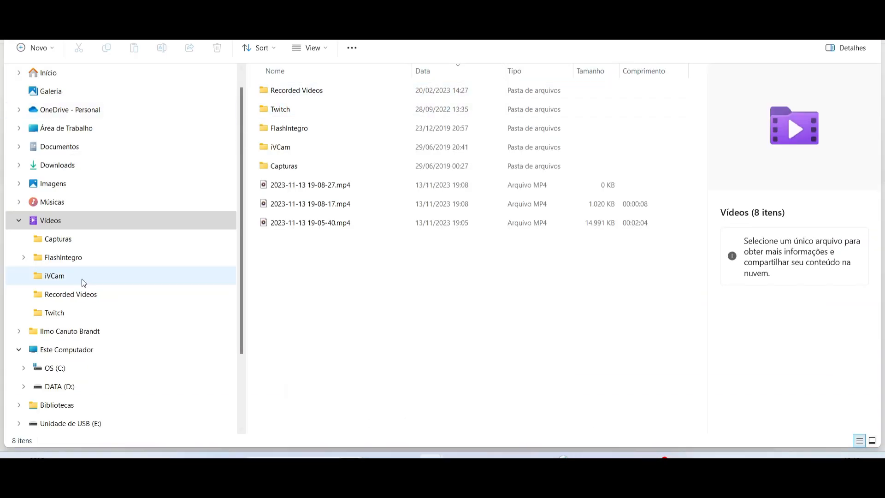
left_click(62, 386)
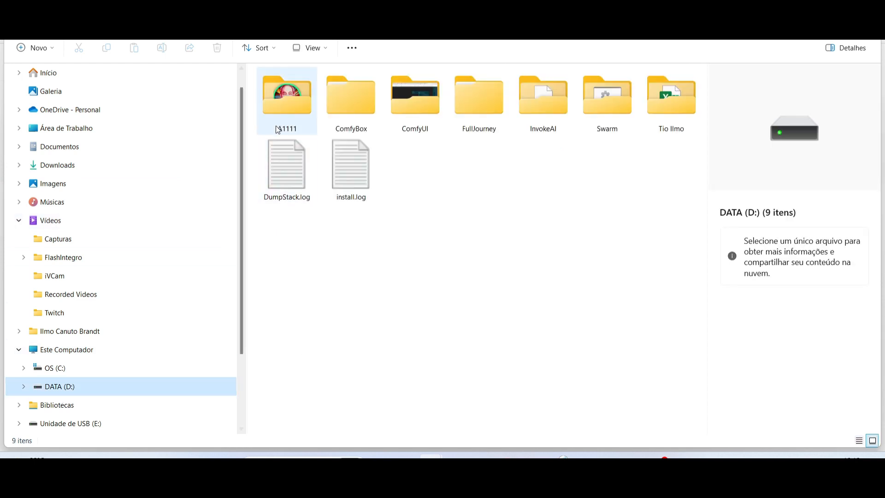
double_click(278, 125)
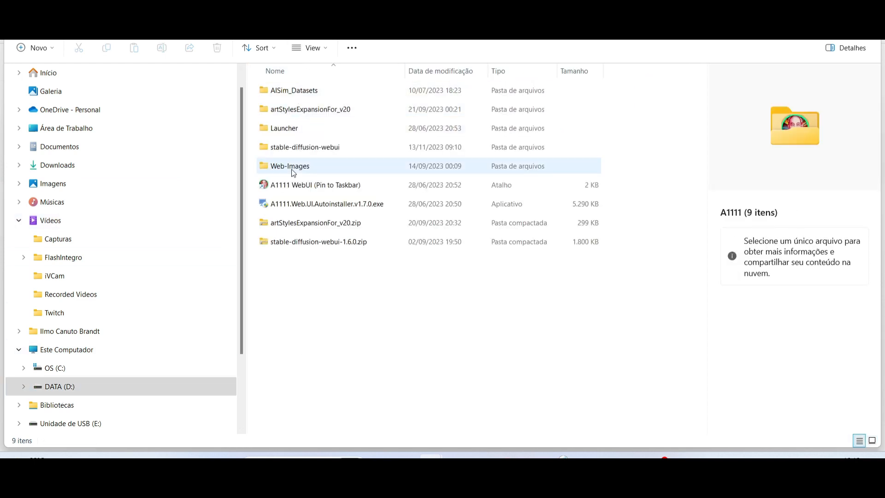
double_click(283, 148)
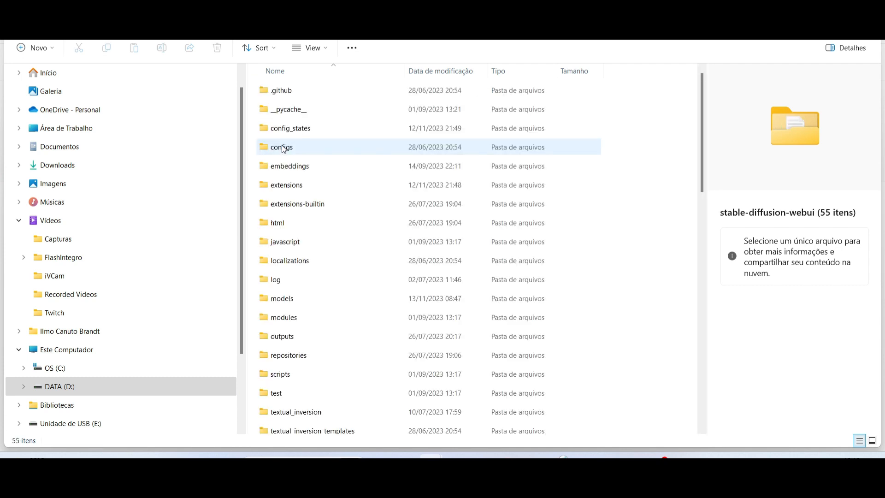
double_click(279, 302)
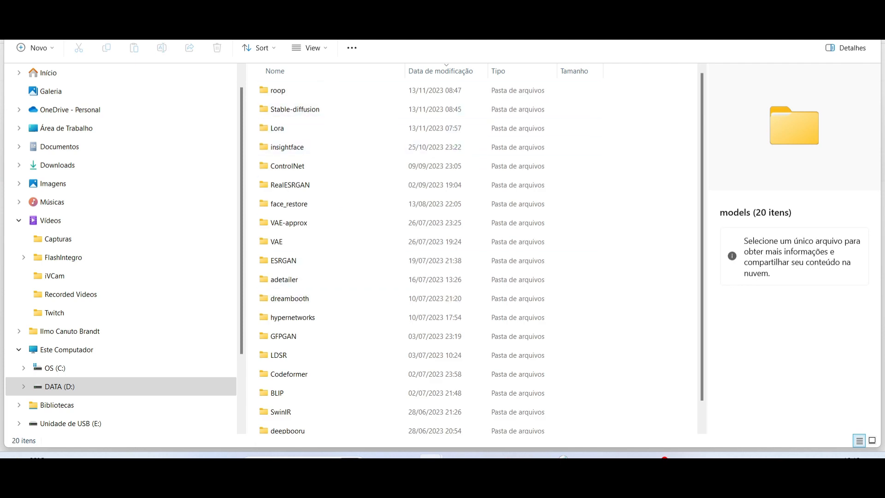
Examine the LCM checkpoint files in the Stable-diffusion folder and the lcm-lora files in the Lora folder, returning to models.
mouse_move(286, 113)
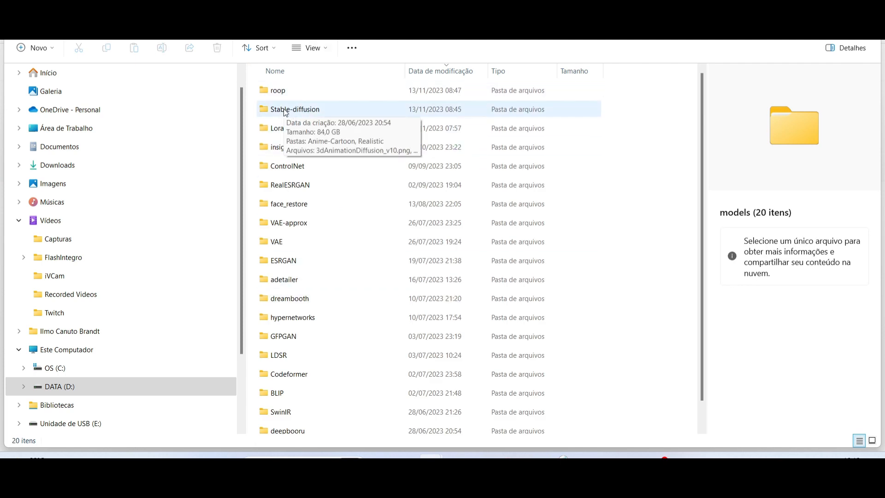
double_click(290, 109)
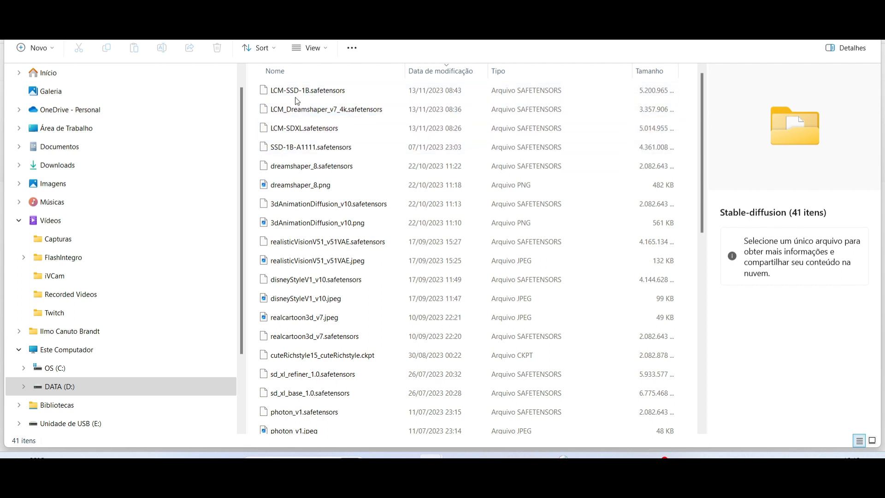
key("alt+Up")
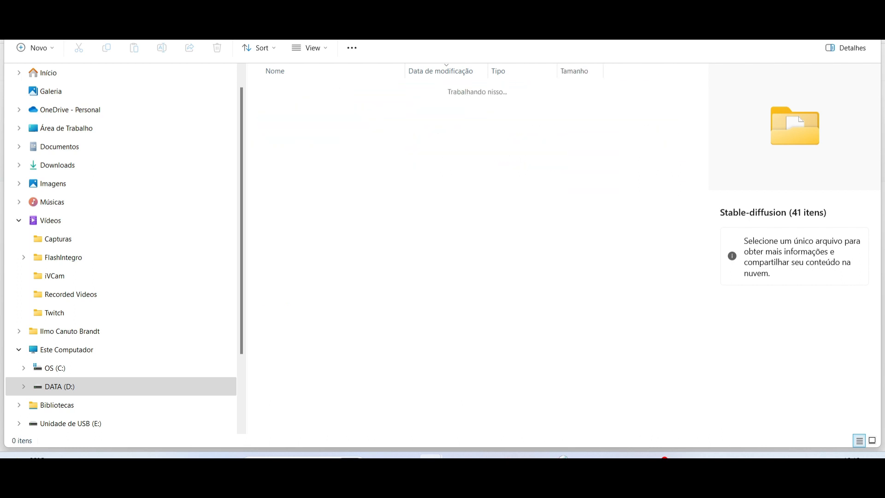
scroll(284, 108, "down", 1)
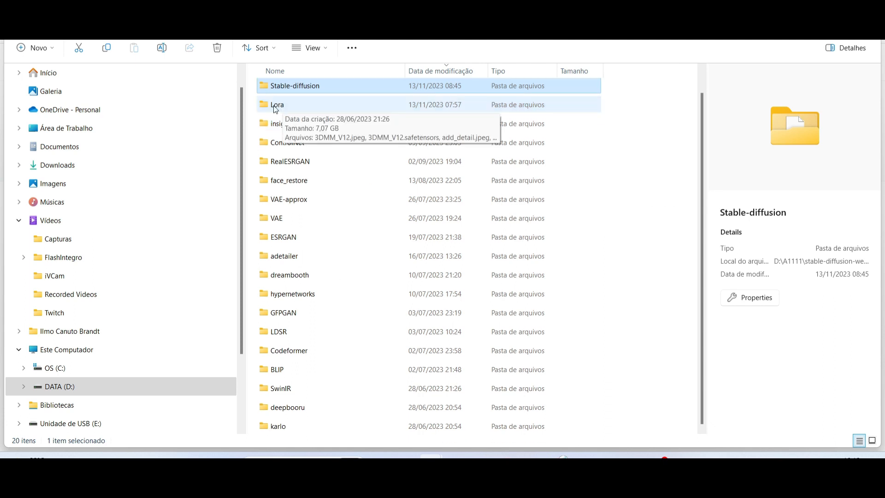
double_click(283, 106)
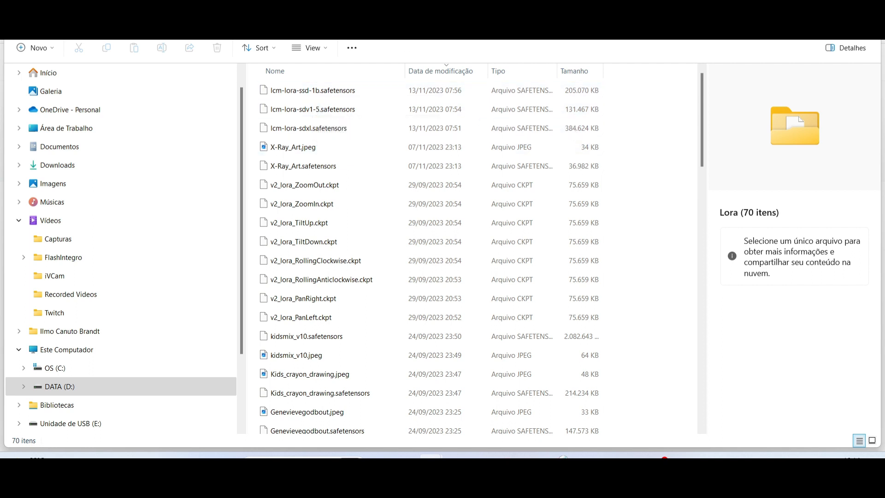
key("BackSpace")
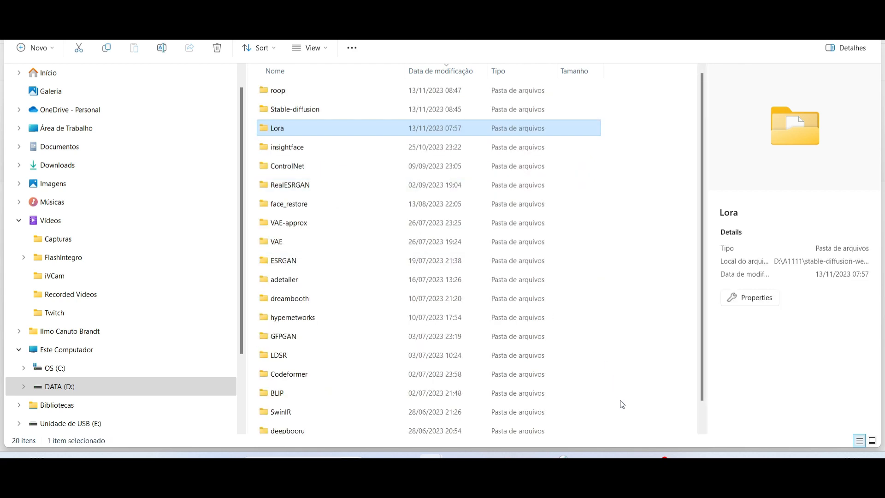
Look at the running web UI console, minimize it, and review the available checkpoints in the Stable Diffusion web UI.
left_click(583, 462)
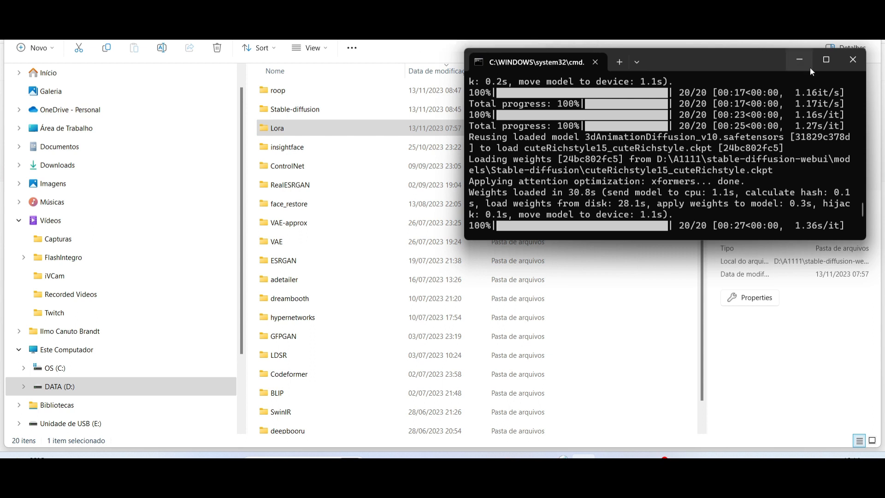
left_click(799, 61)
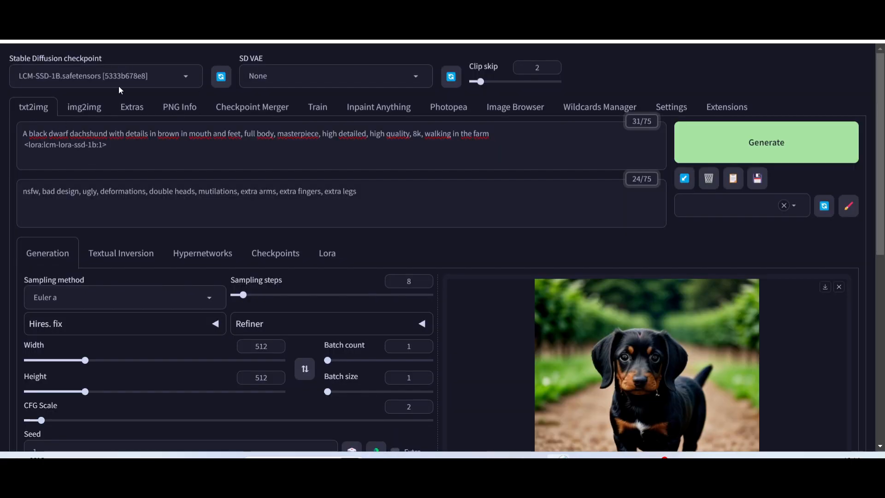
left_click(185, 76)
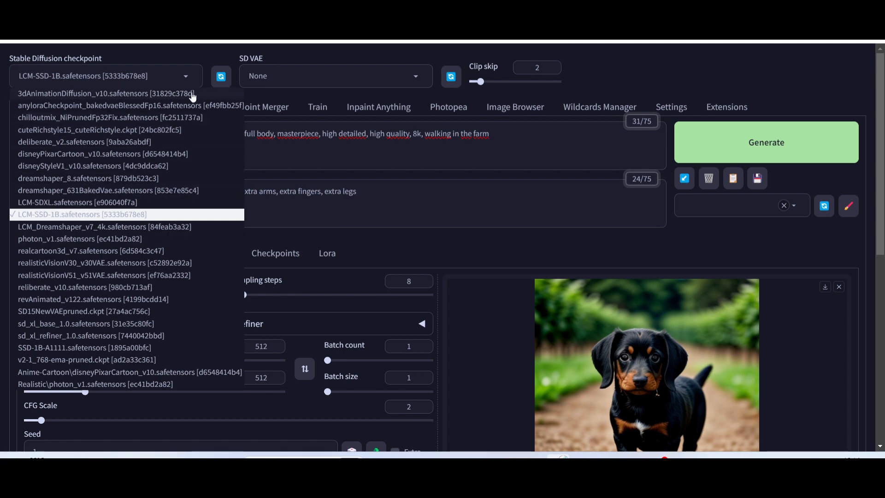
left_click(204, 60)
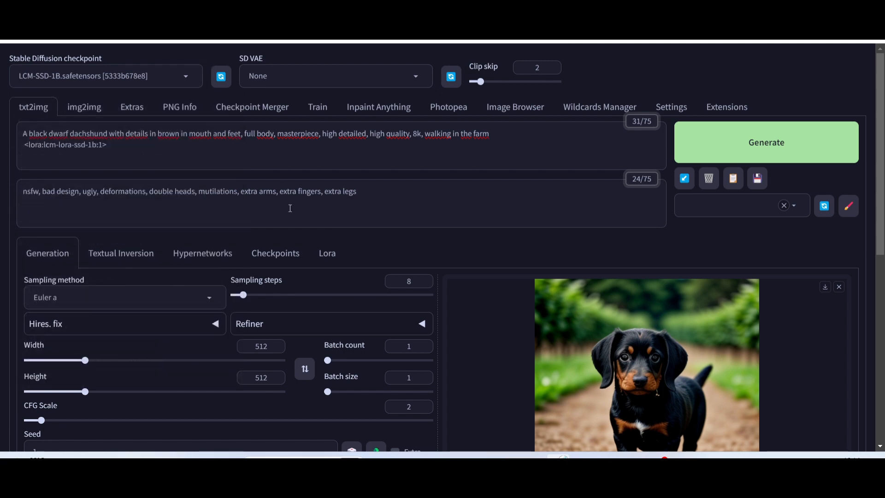
Examine the lcm-lora-sdv1-5, lcm-lora-sdxl and lcm-lora-ssd-1b entries among the available LoRAs, then return to the generation settings.
left_click(326, 253)
scroll(11, 294, "down", 2)
scroll(11, 294, "down", 1)
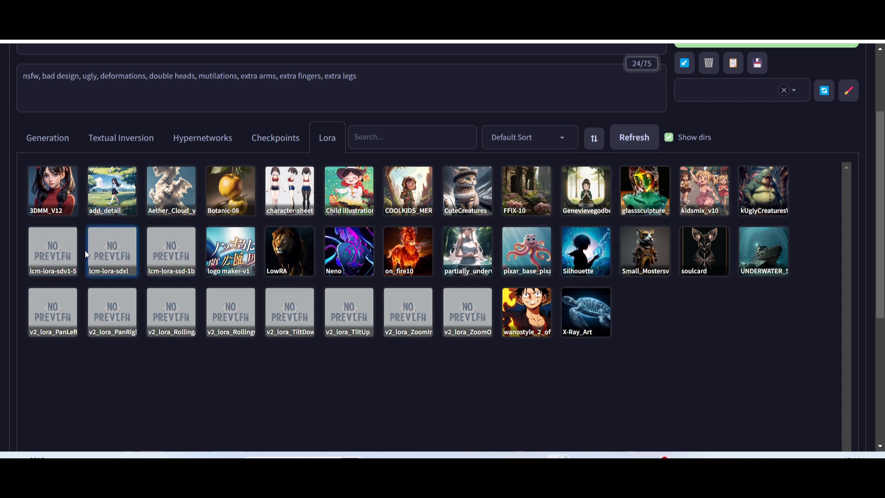
left_click(167, 249)
scroll(236, 180, "up", 2)
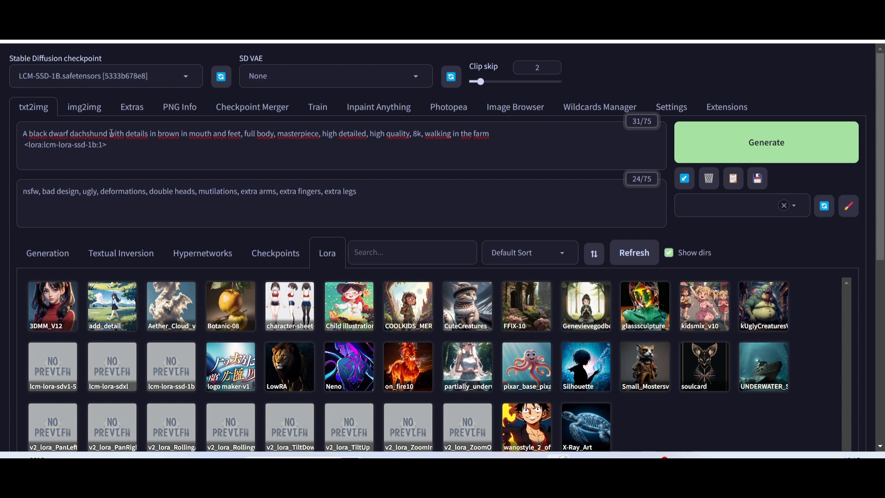
left_click(45, 254)
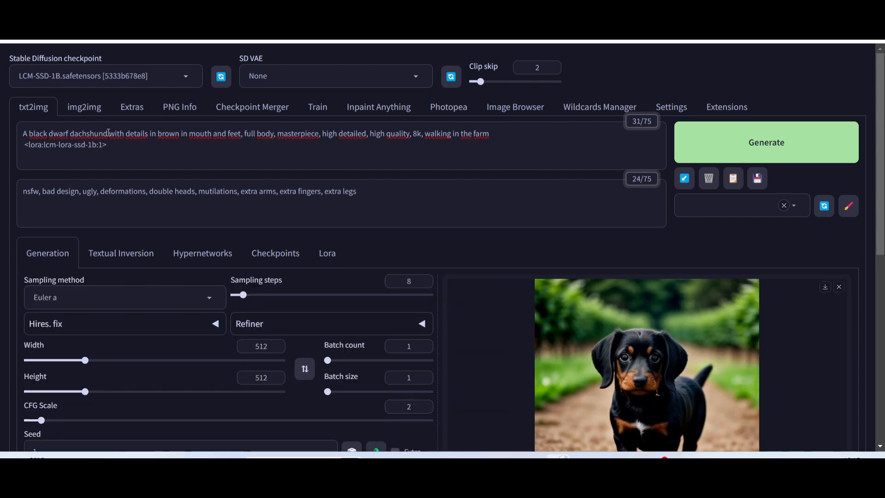
Examine the prompts, sampling method, sampling steps, image size and CFG scale alongside the generated dachshund image.
scroll(637, 345, "down", 3)
scroll(647, 276, "up", 3)
scroll(644, 358, "down", 3)
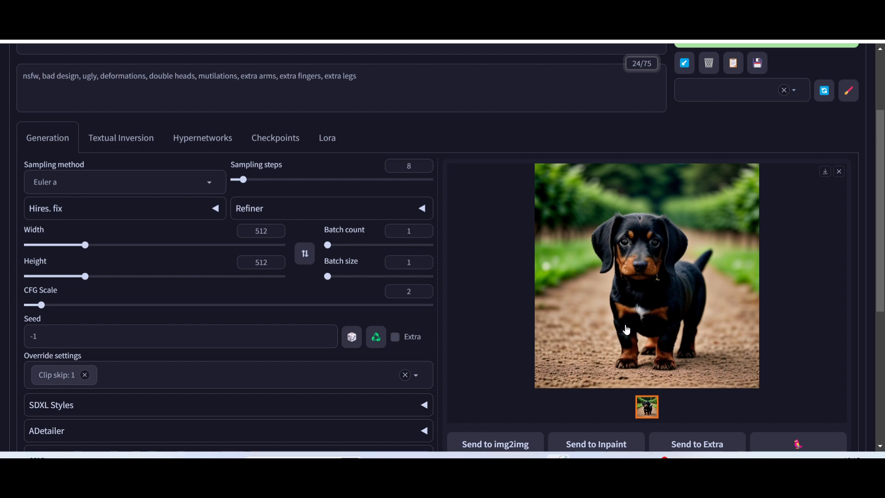
scroll(647, 327, "up", 2)
scroll(648, 328, "up", 1)
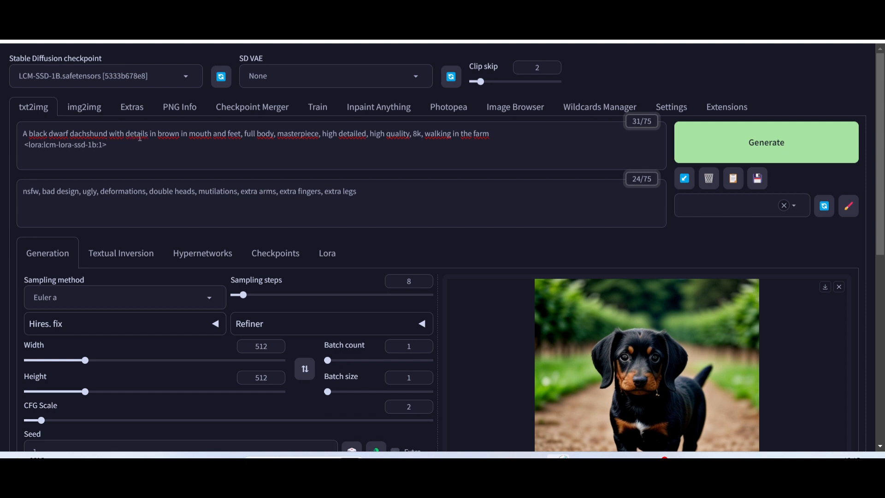
scroll(638, 394, "down", 1)
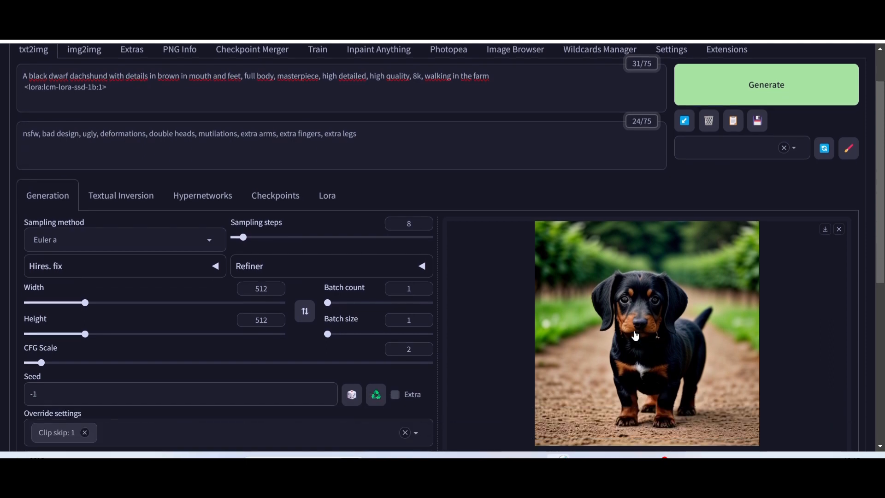
scroll(577, 369, "up", 1)
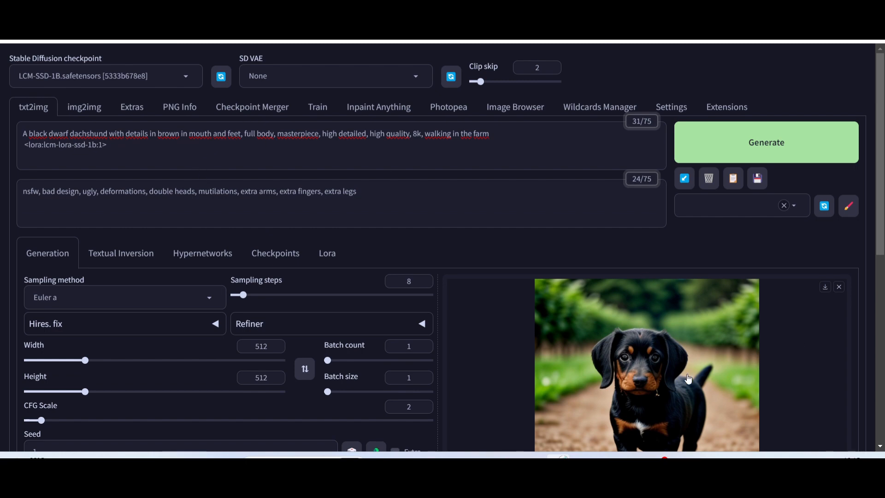
scroll(688, 379, "down", 3)
scroll(669, 260, "up", 2)
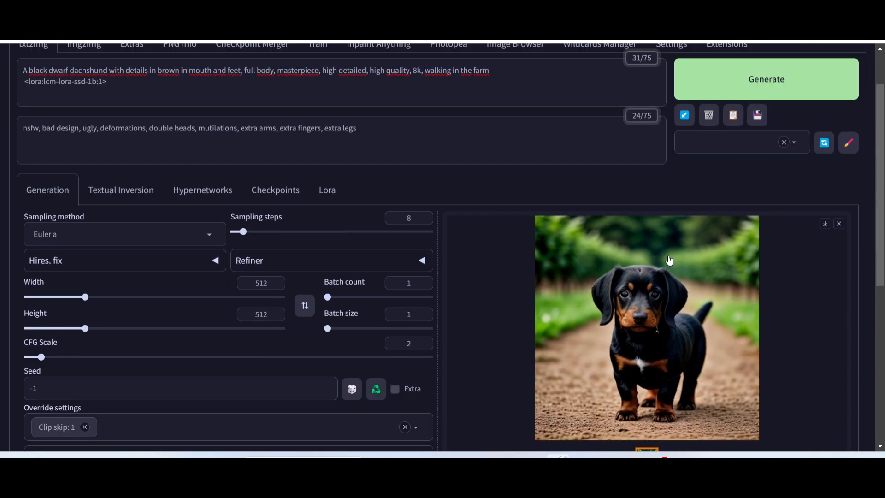
scroll(669, 260, "up", 1)
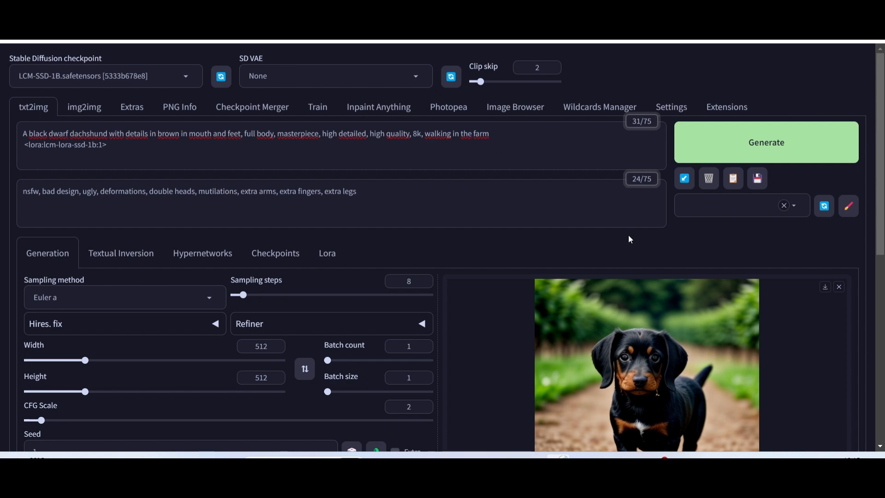
scroll(610, 224, "down", 3)
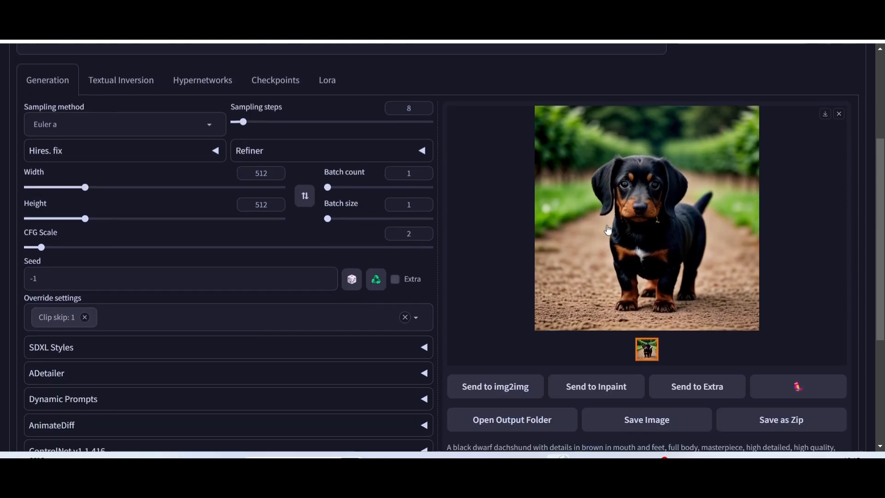
scroll(589, 261, "up", 3)
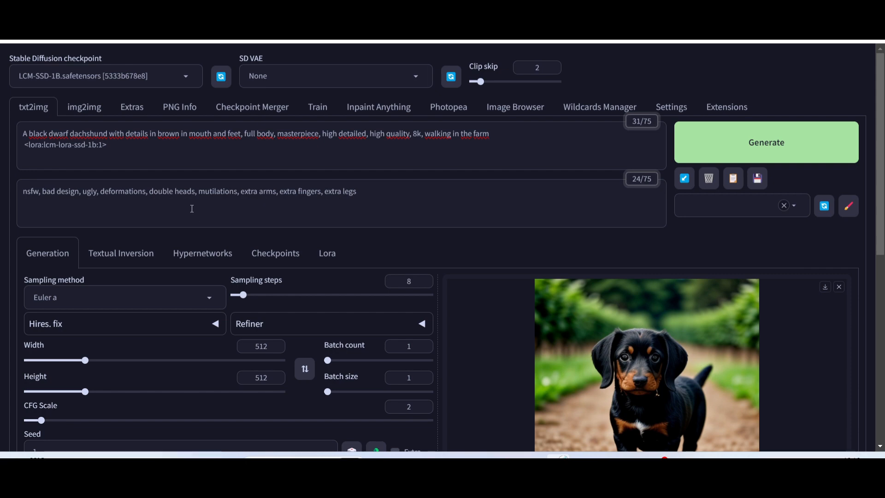
scroll(299, 199, "down", 3)
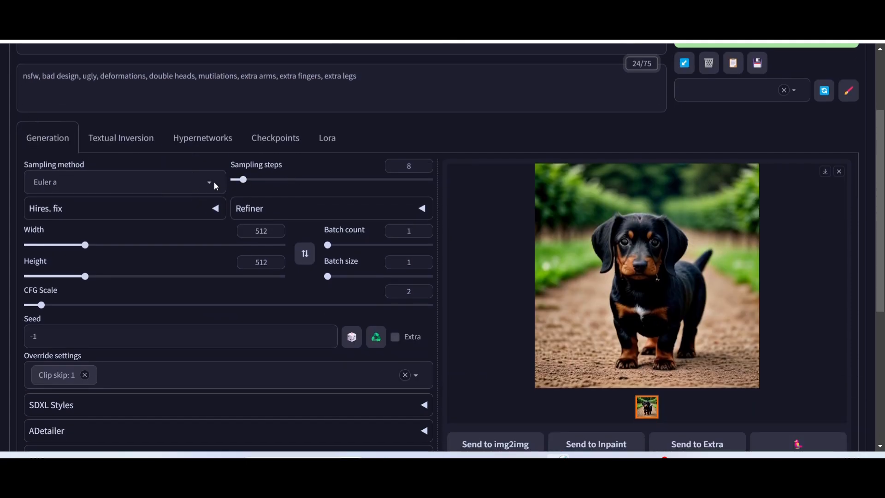
scroll(250, 183, "up", 2)
scroll(250, 184, "down", 1)
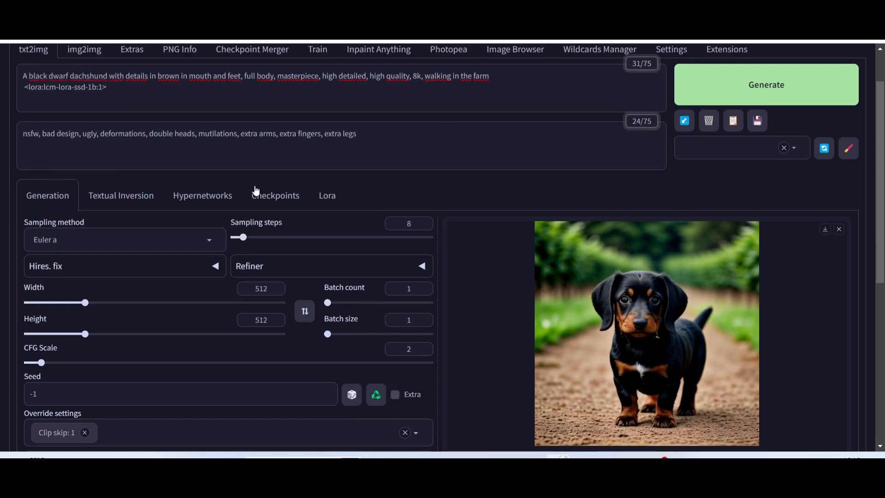
scroll(112, 146, "up", 1)
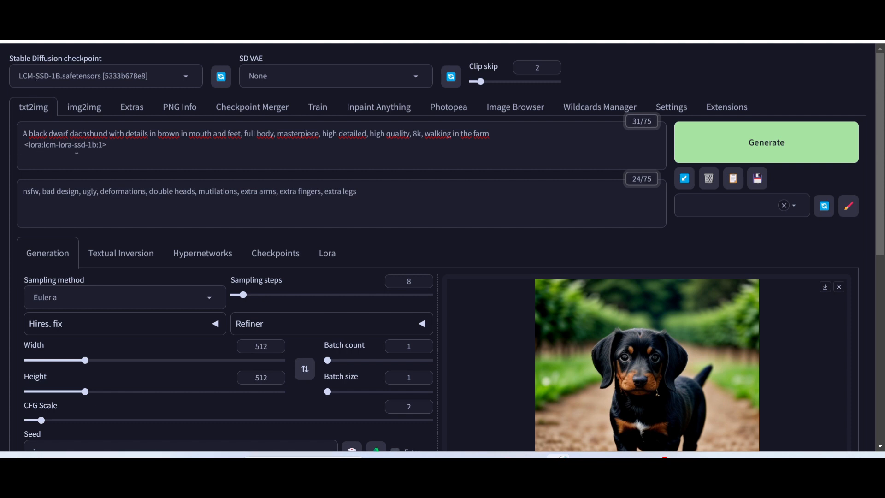
Remove the LoRA tag from the positive prompt, insert lcm-lora-ssd-1b again from the available LoRAs, and return to the generation settings.
left_click_drag(114, 147, 1, 148)
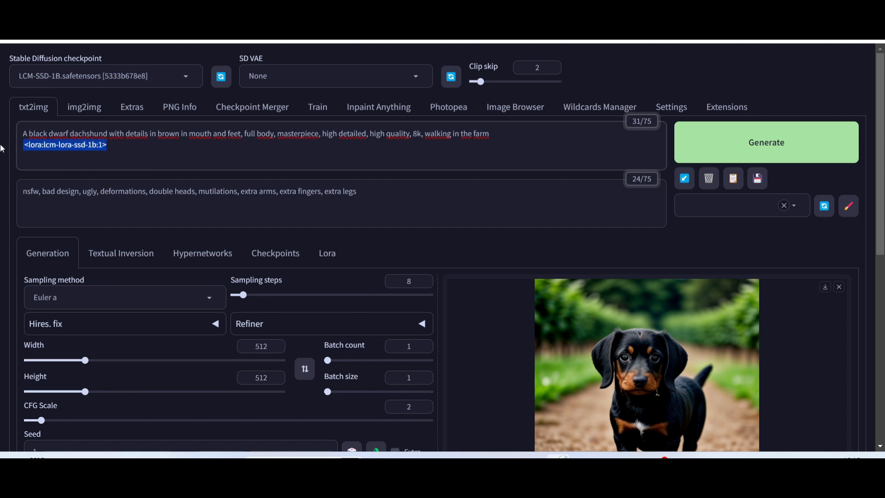
key("BackSpace")
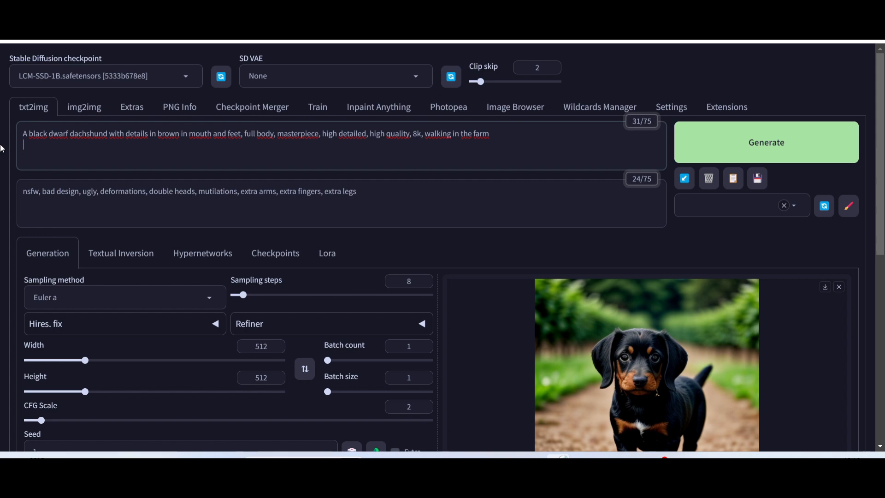
left_click(328, 255)
scroll(113, 295, "down", 2)
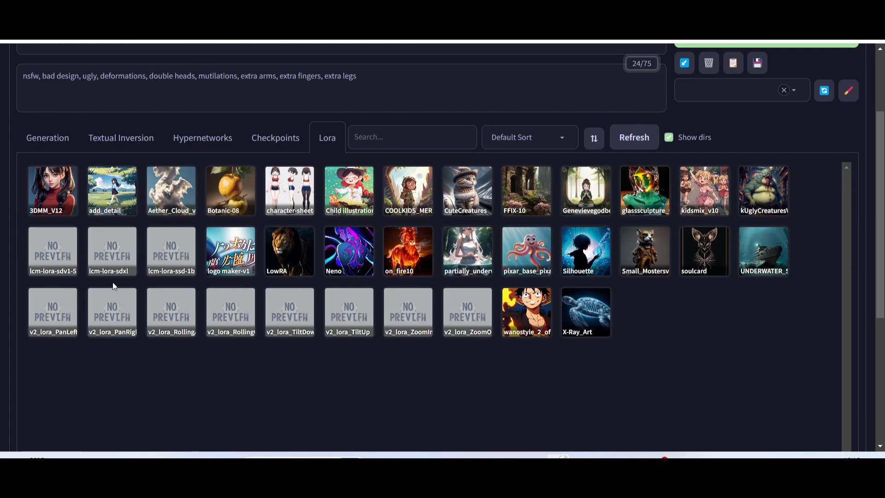
left_click(176, 256)
scroll(176, 256, "up", 2)
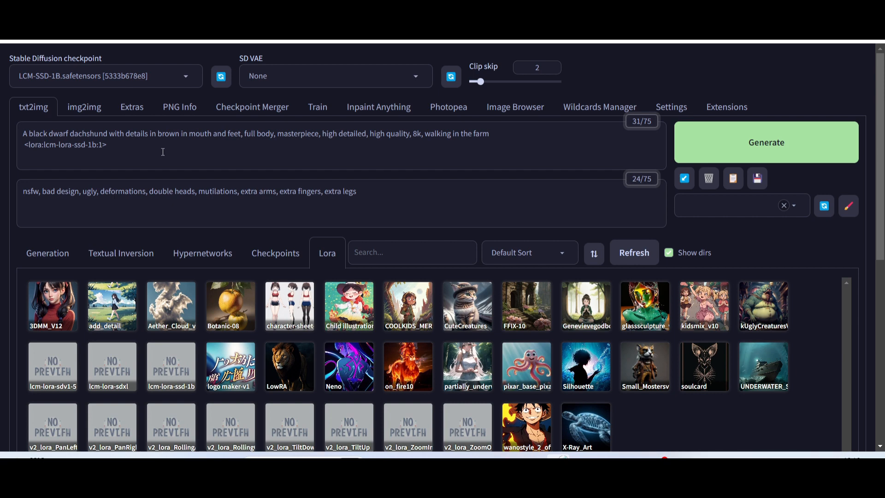
left_click(49, 254)
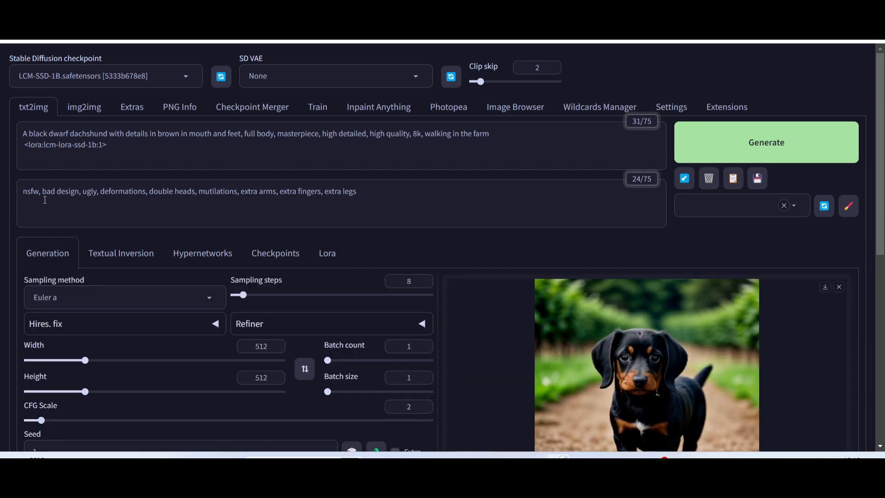
Set the sampling steps to 4 for the dachshund image.
scroll(336, 196, "down", 3)
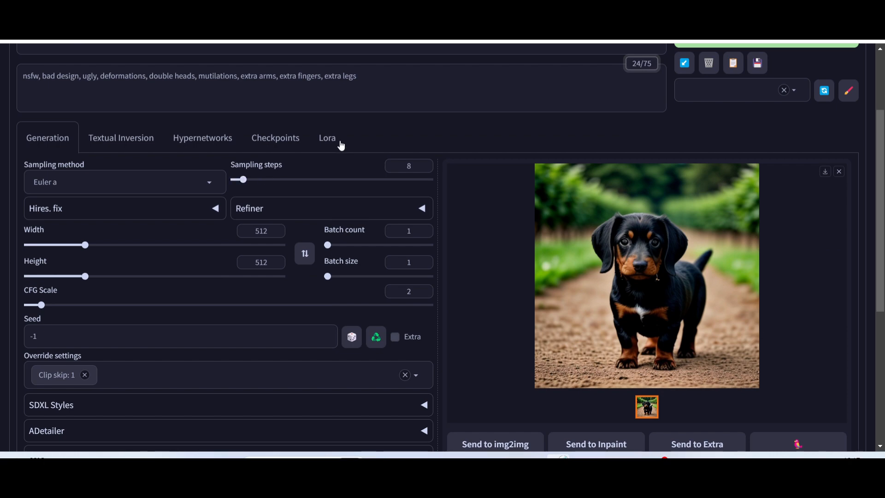
scroll(328, 139, "up", 3)
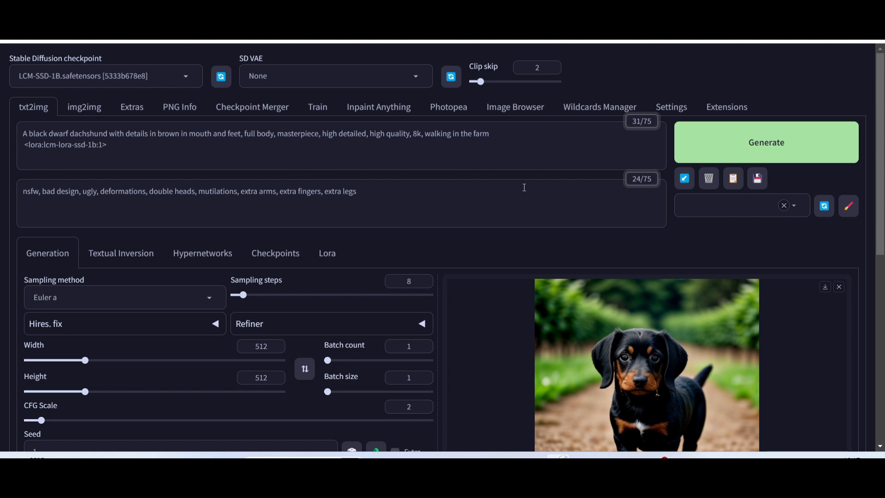
scroll(493, 195, "down", 3)
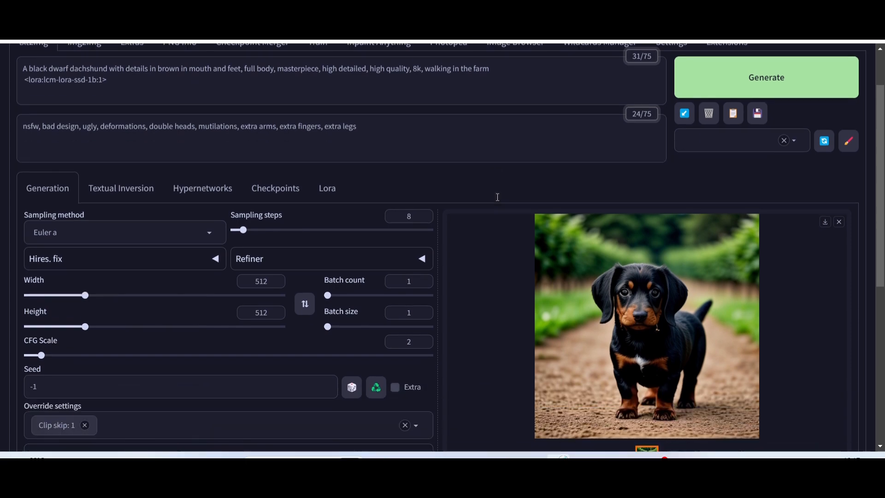
scroll(481, 183, "up", 3)
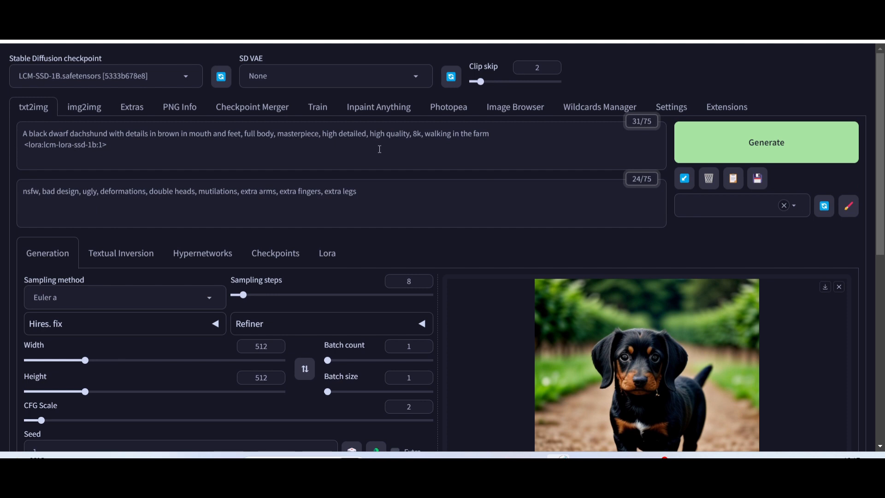
scroll(380, 152, "down", 3)
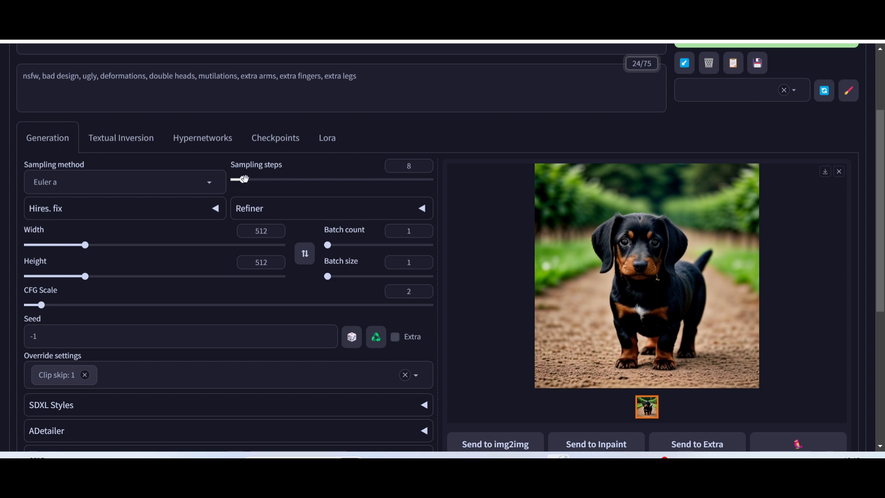
left_click_drag(245, 179, 237, 180)
scroll(228, 92, "up", 3)
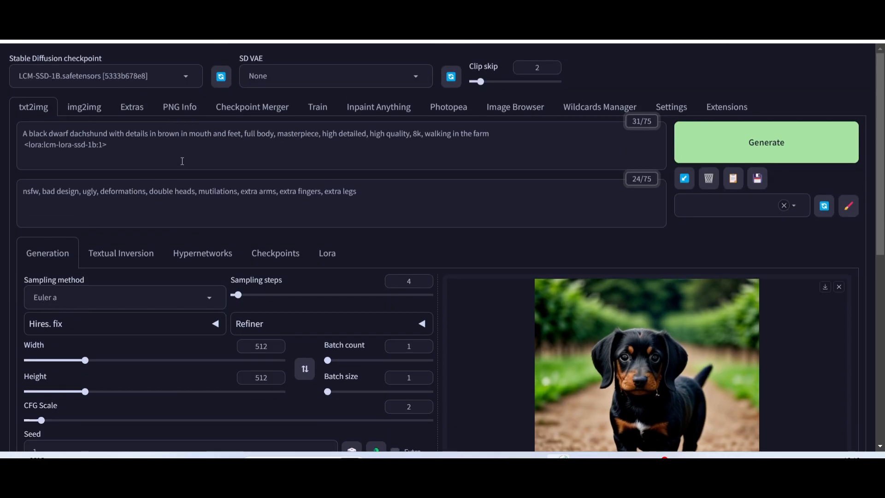
Check the previous image's generation details and set the CFG scale to 1.
scroll(267, 296, "down", 3)
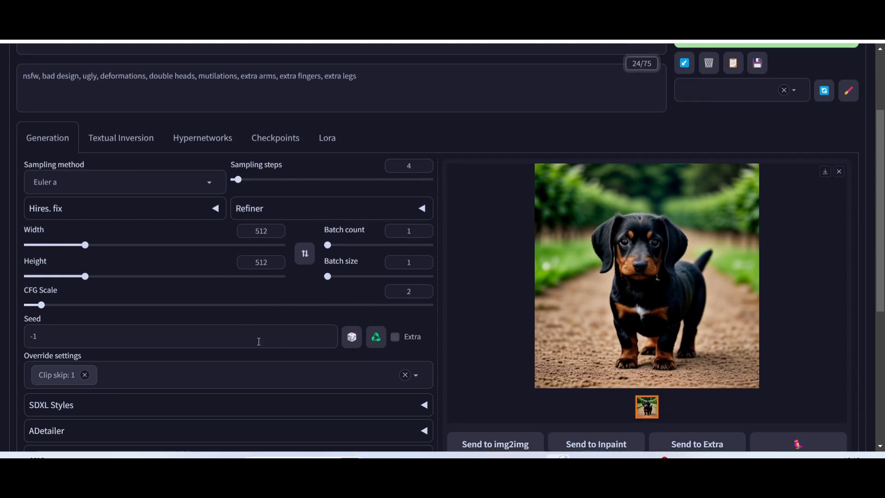
scroll(486, 264, "down", 5)
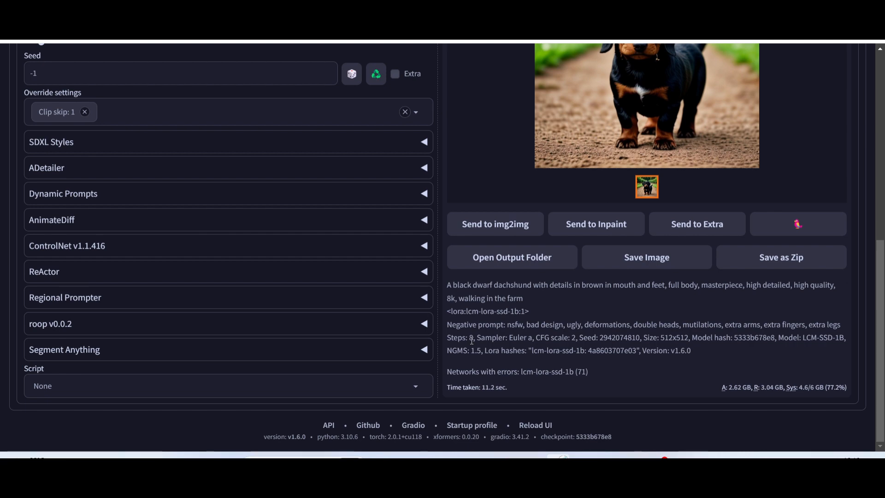
scroll(186, 229, "up", 6)
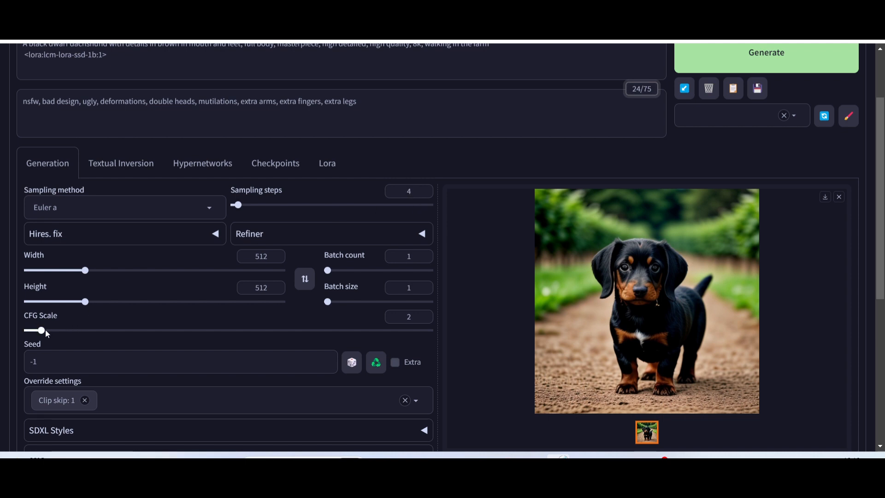
left_click_drag(41, 330, 8, 331)
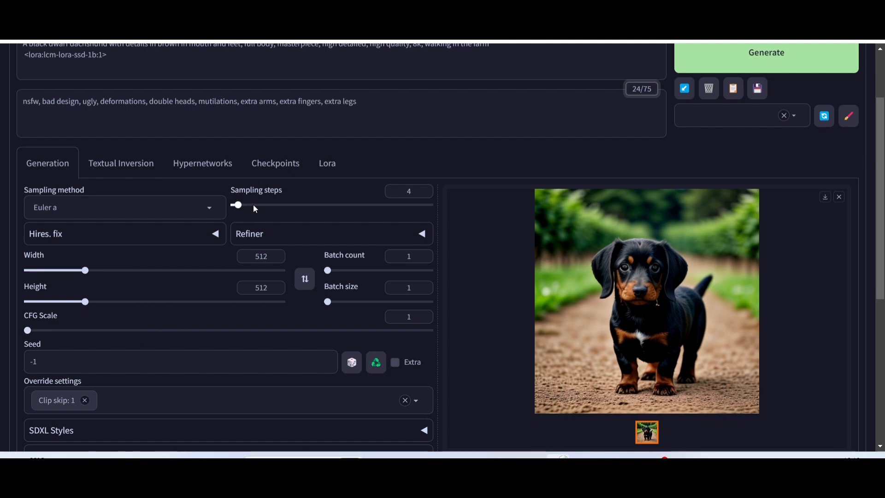
Examine the previous dachshund image, its generation time and parameters, and the current prompts and settings.
scroll(628, 258, "down", 6)
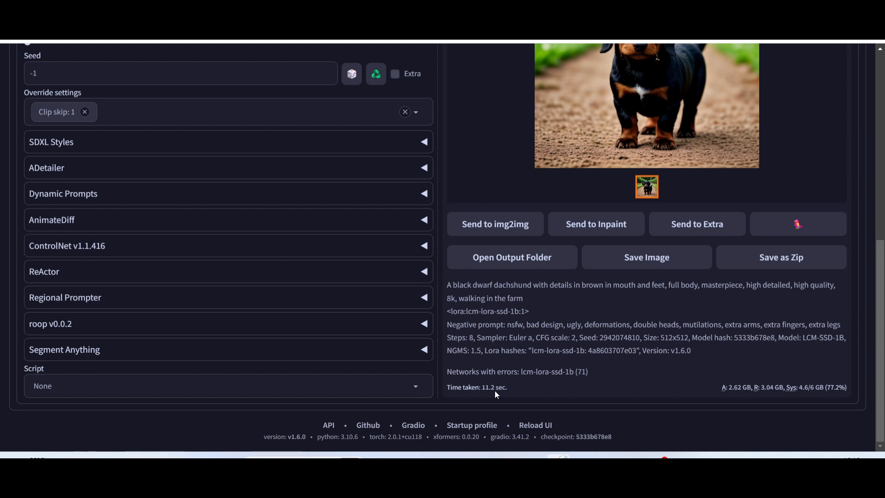
scroll(599, 226, "up", 8)
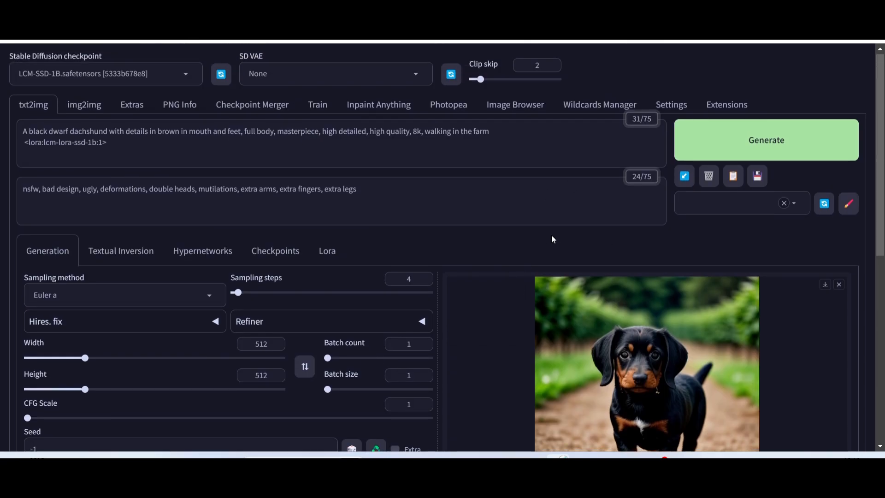
scroll(551, 234, "down", 4)
scroll(525, 235, "up", 4)
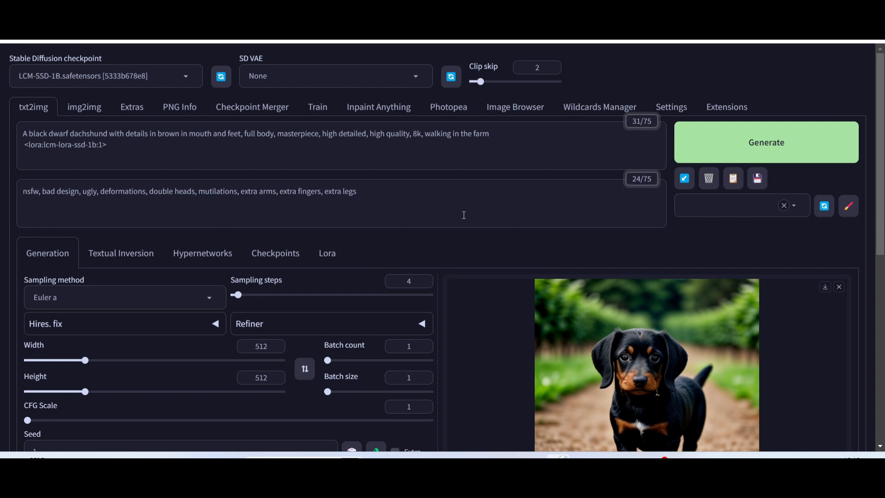
scroll(650, 327, "down", 3)
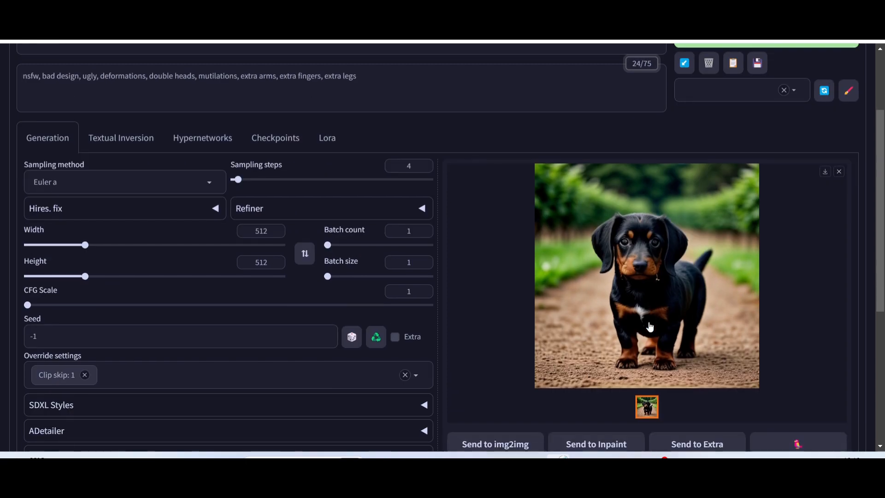
scroll(650, 326, "up", 1)
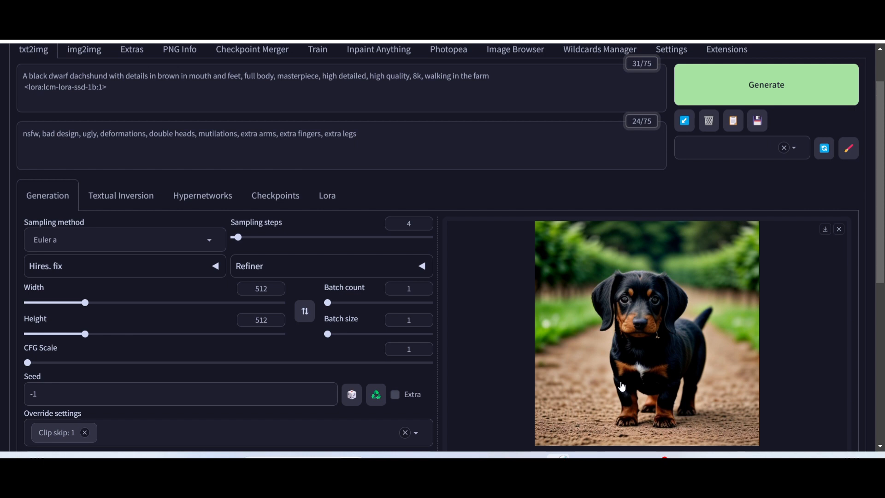
scroll(214, 124, "up", 1)
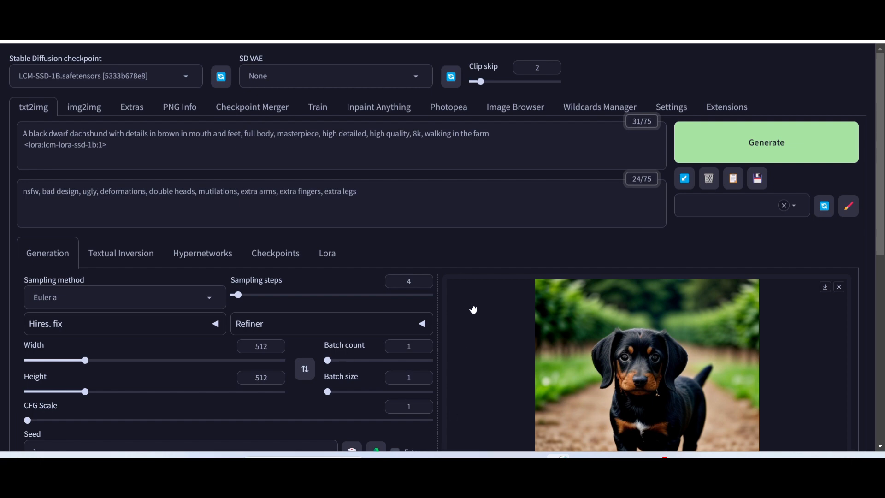
scroll(516, 293, "down", 6)
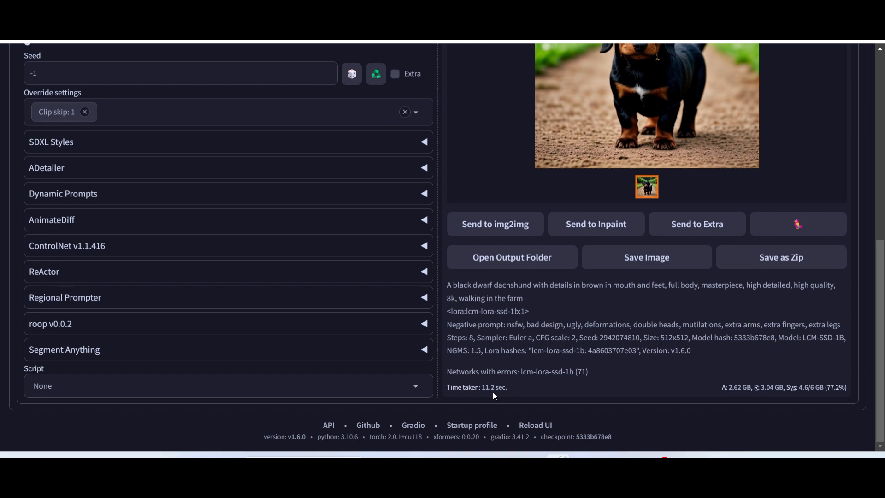
scroll(494, 391, "up", 7)
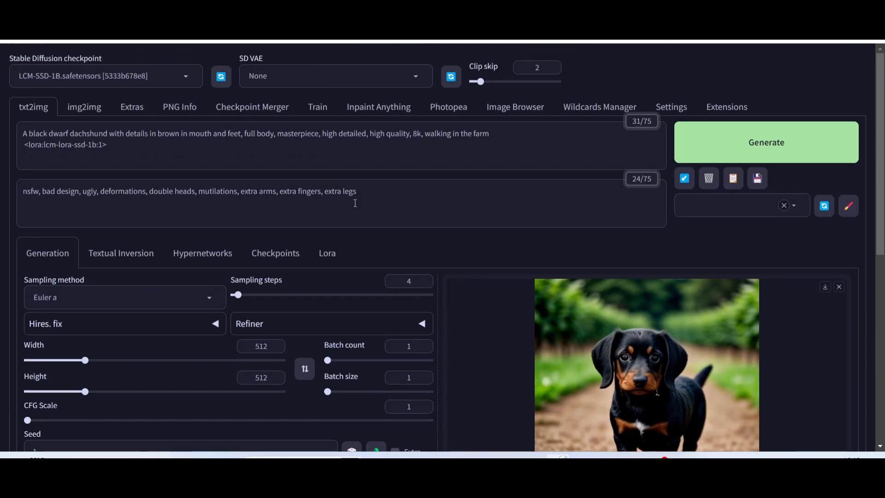
Generate a new dachshund image with the current settings and review the result and its generation details.
left_click(756, 144)
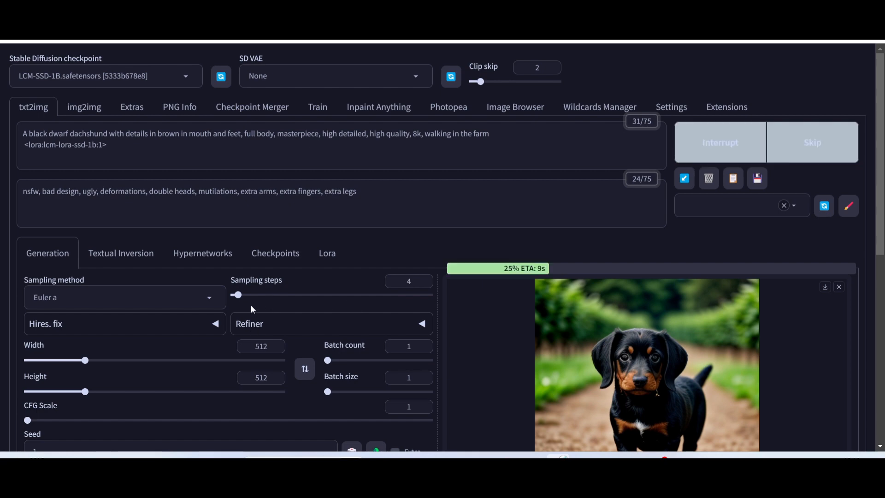
scroll(250, 305, "down", 4)
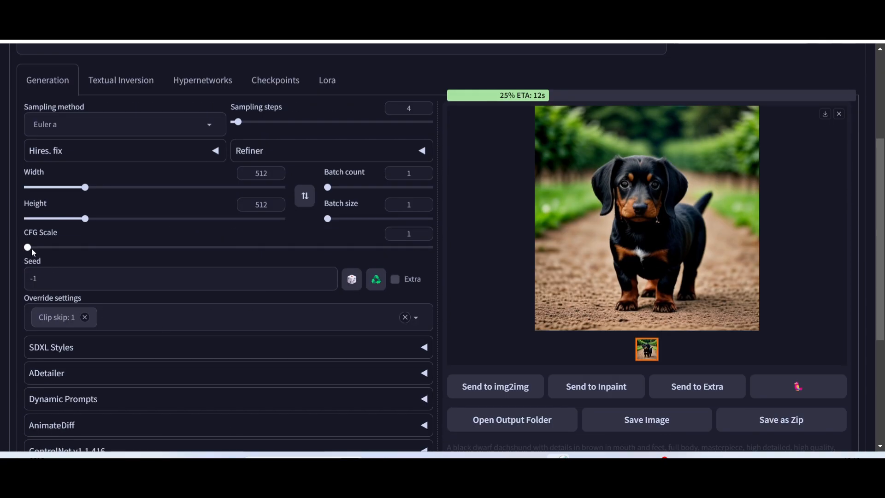
scroll(674, 227, "up", 2)
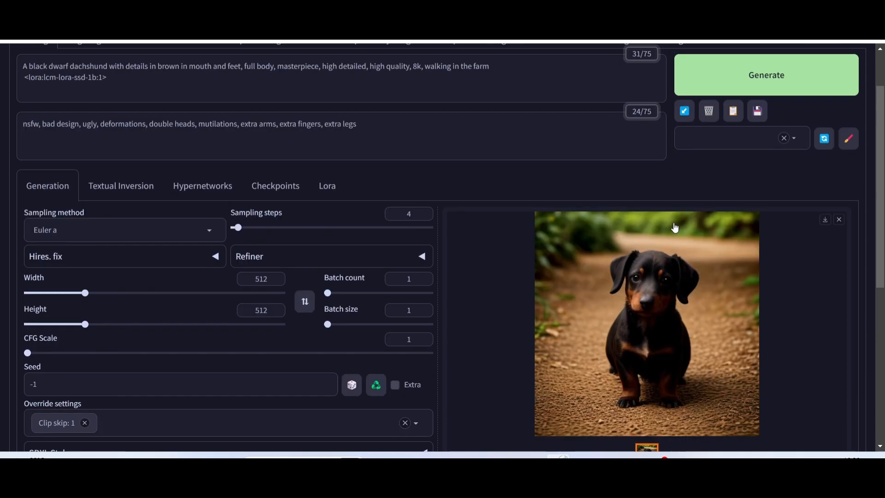
scroll(674, 227, "up", 1)
scroll(649, 238, "down", 5)
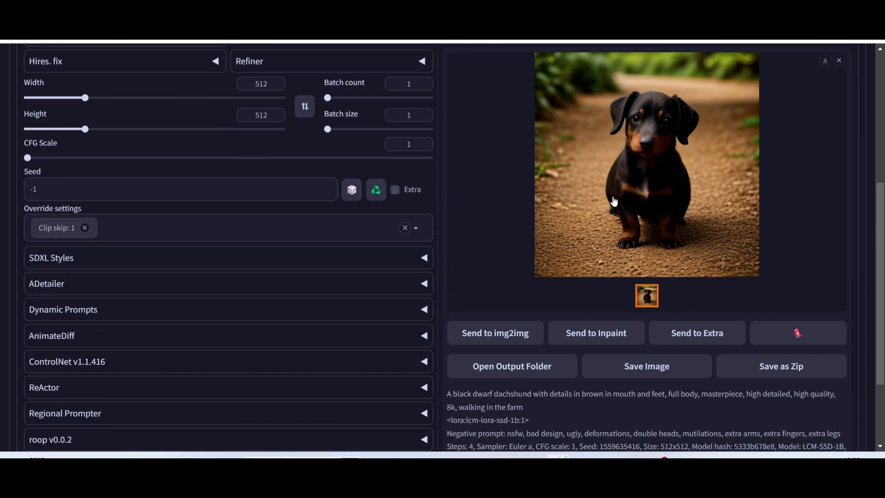
scroll(614, 201, "down", 3)
scroll(483, 393, "up", 10)
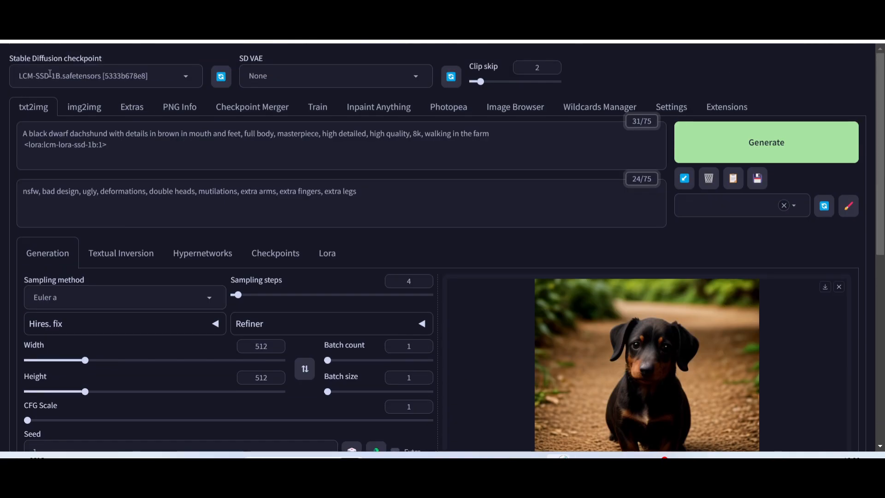
Compare the new dachshund image with the settings, view it enlarged, and close the enlarged view.
scroll(711, 304, "down", 4)
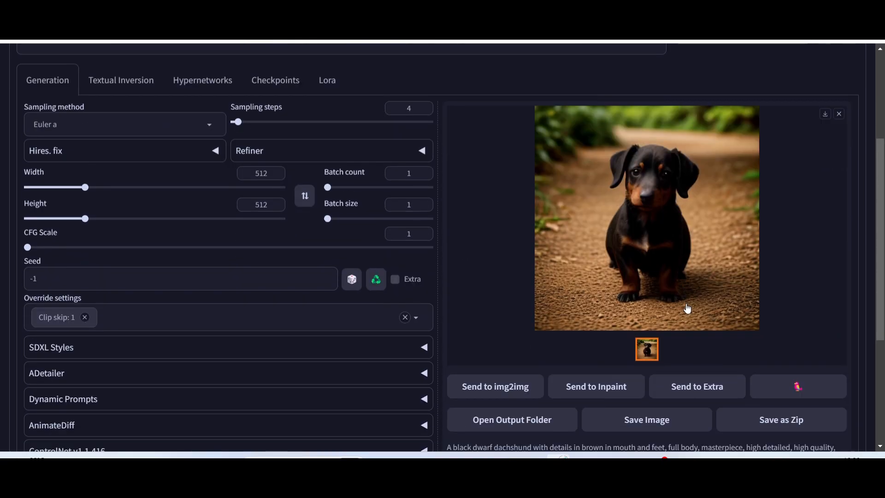
scroll(687, 308, "up", 4)
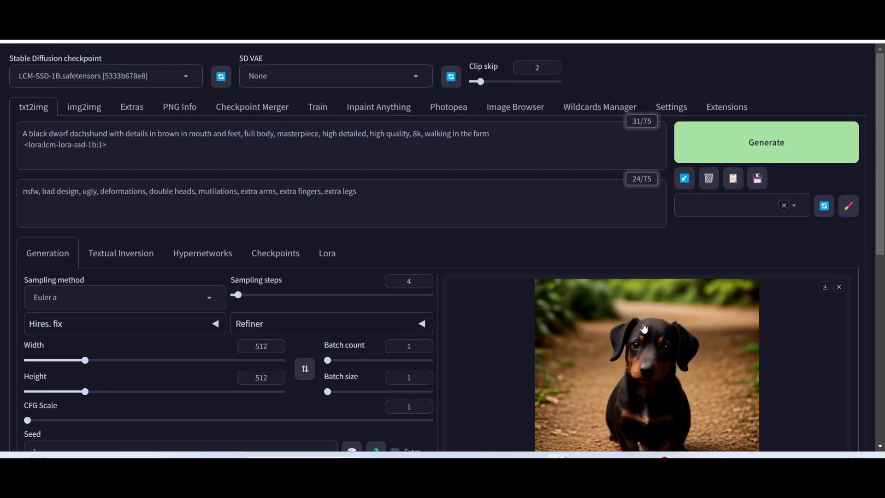
scroll(246, 310, "down", 3)
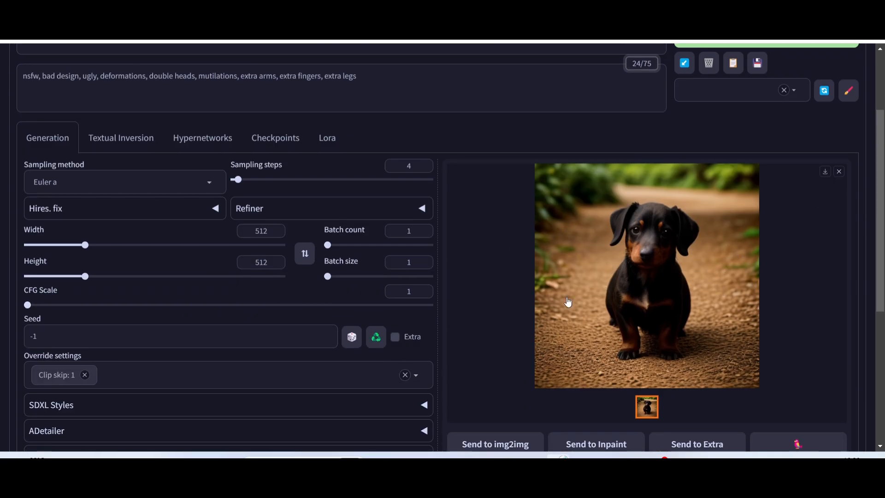
left_click(664, 281)
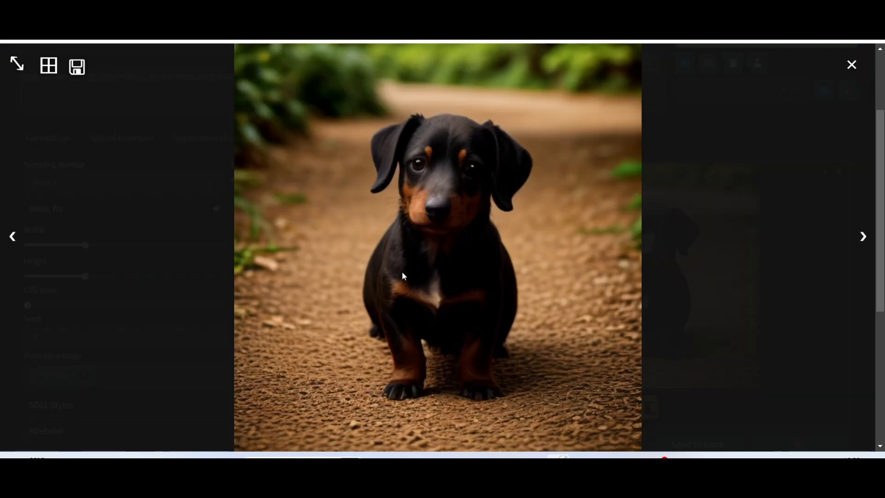
left_click(851, 66)
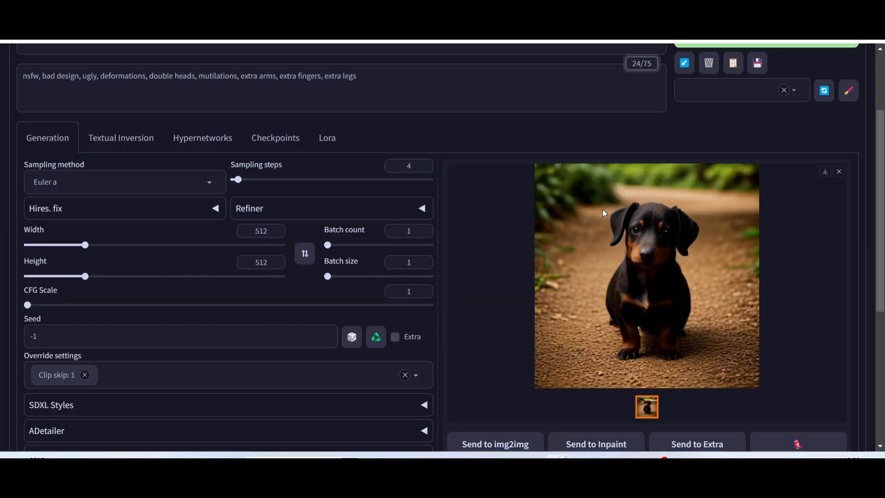
Remove the lcm-lora-ssd-1b LoRA tag from the positive prompt.
scroll(364, 268, "up", 3)
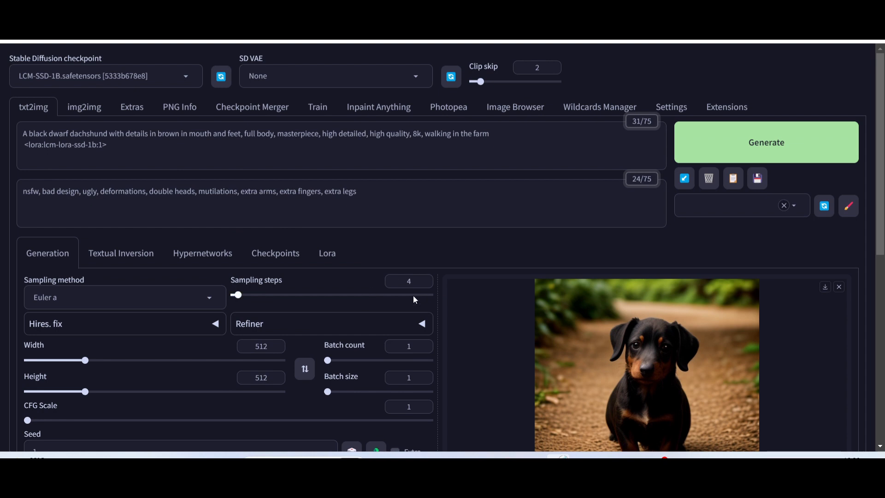
left_click_drag(120, 146, 2, 147)
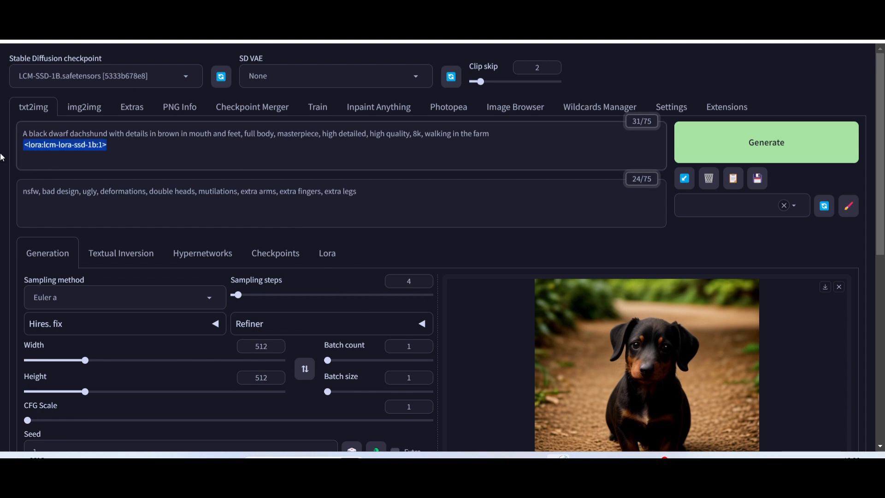
key("BackSpace")
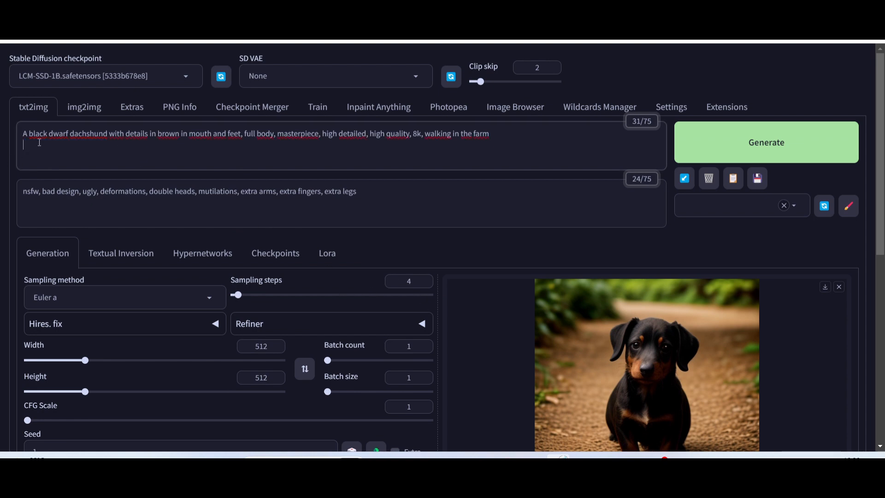
Load the realisticVisionV51_v51VAE.safetensors checkpoint and review the generation settings.
left_click(187, 80)
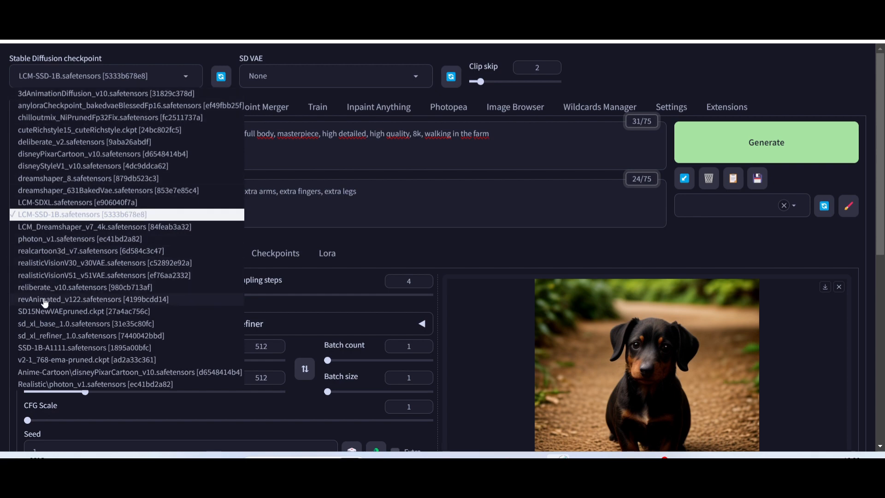
left_click(50, 282)
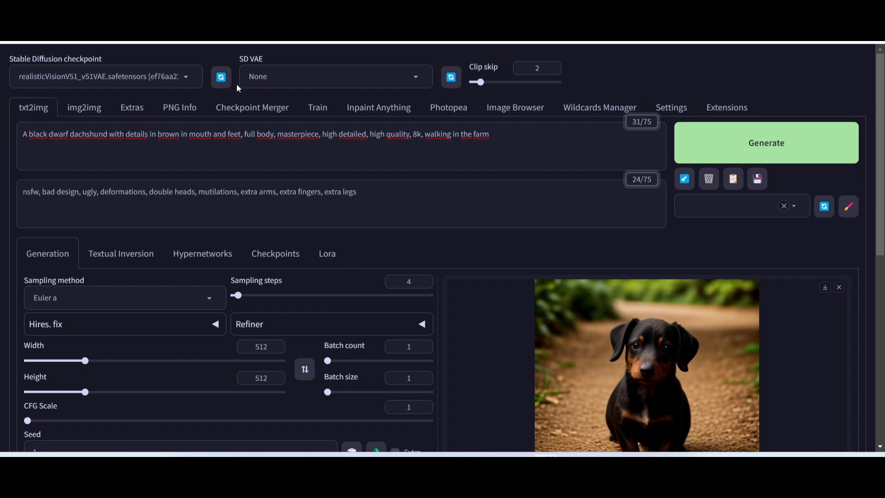
scroll(389, 322, "down", 4)
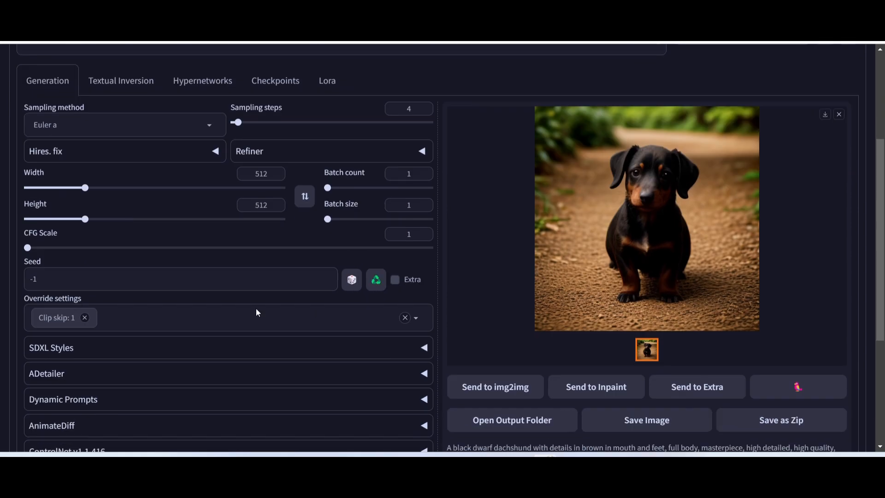
scroll(322, 249, "up", 3)
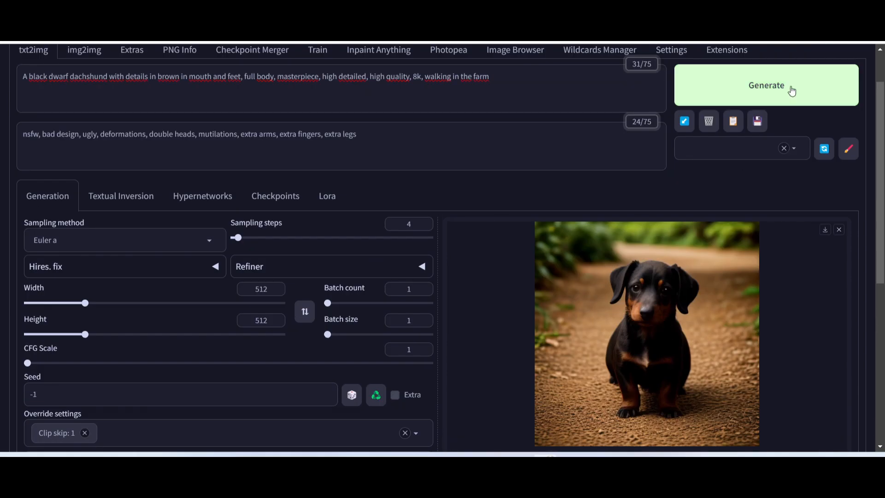
Generate the dachshund image with the loaded checkpoint and no LoRA, and review the result and its generation details.
left_click(772, 88)
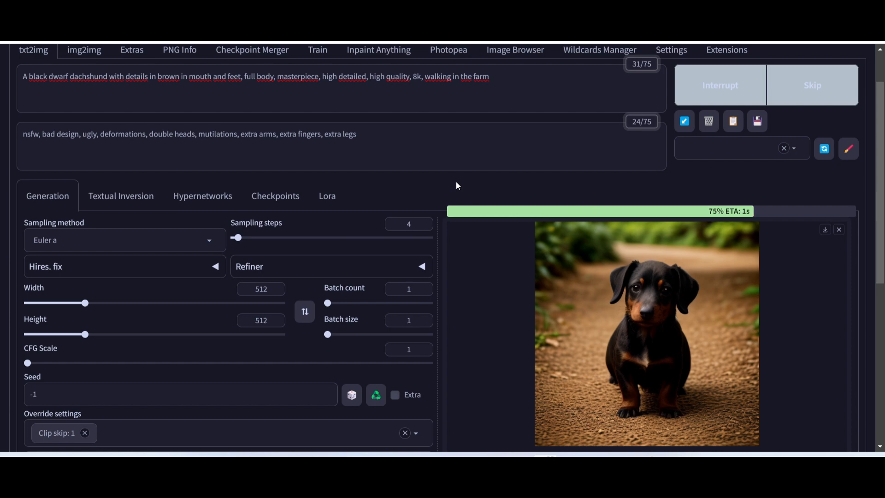
scroll(547, 245, "down", 4)
scroll(548, 245, "down", 3)
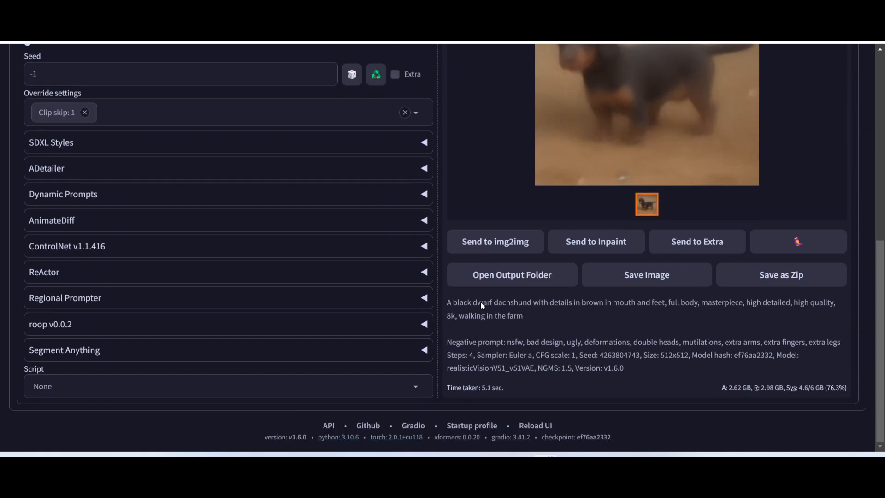
scroll(664, 184, "up", 6)
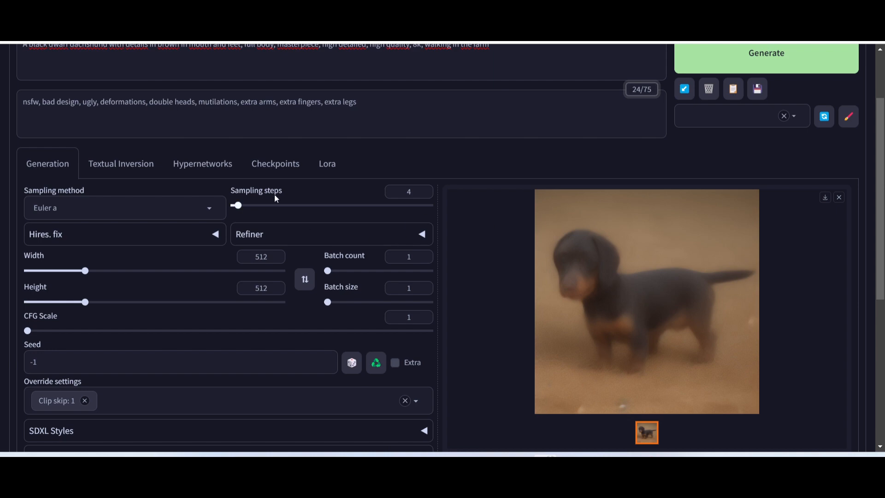
scroll(275, 203, "up", 2)
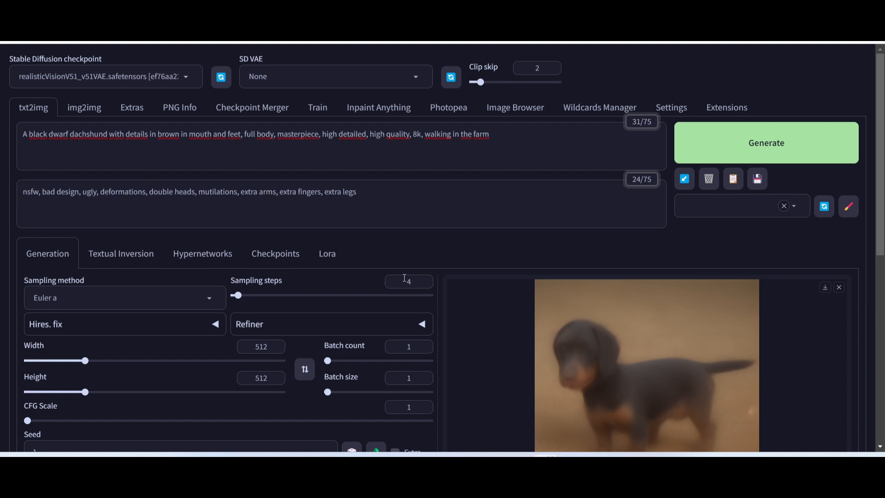
Add the lcm-lora-sdv1-5 LoRA to the positive prompt and return to the generation settings.
left_click(325, 255)
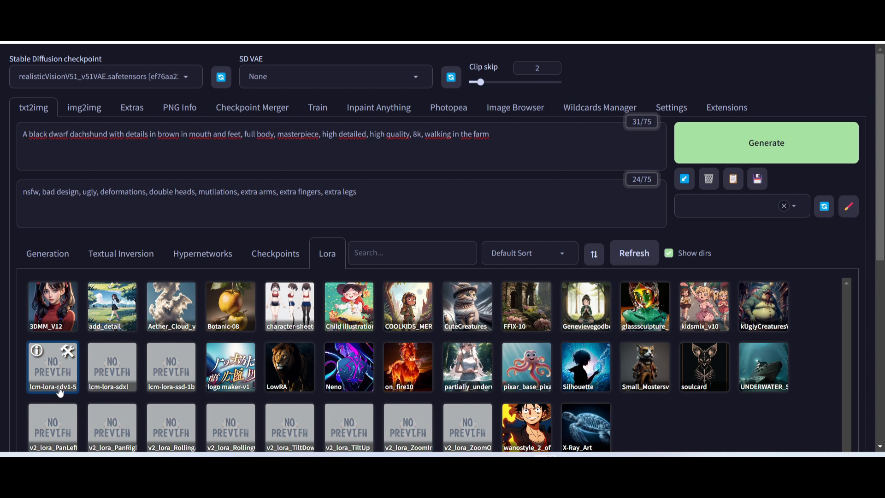
left_click(54, 370)
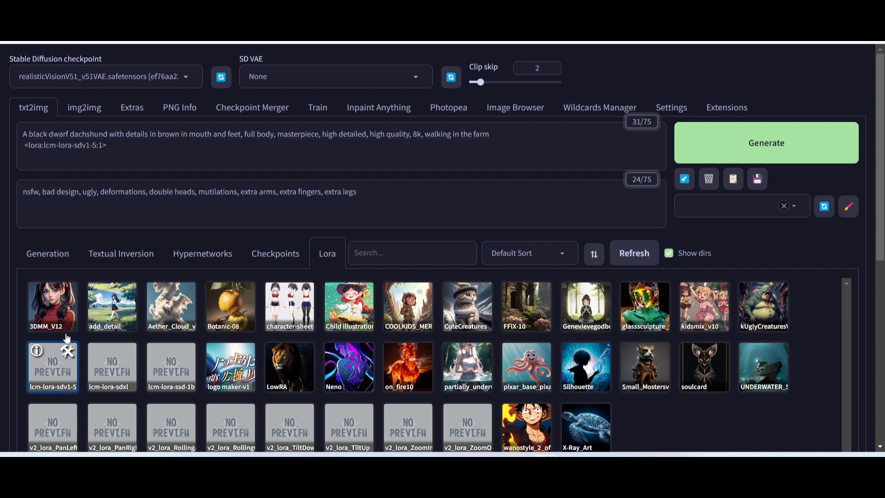
left_click(165, 153)
left_click(44, 253)
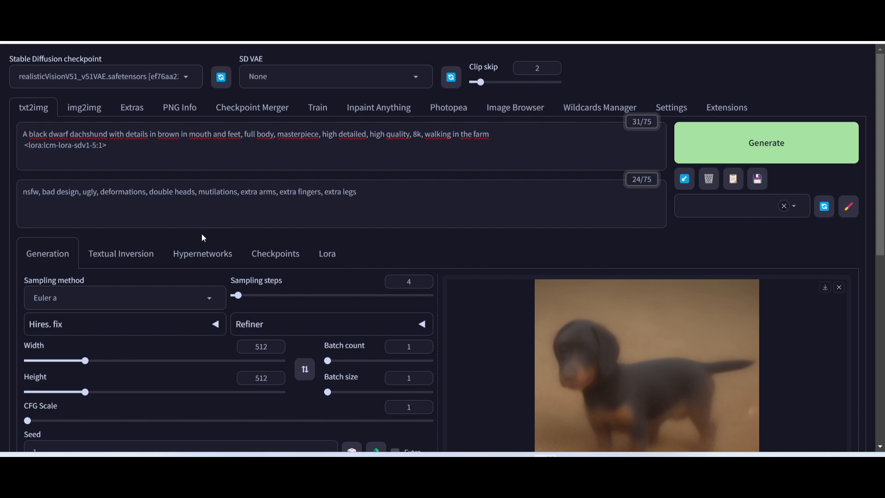
Generate the dachshund image with the lcm-lora-sdv1-5 LoRA at 4 sampling steps and CFG scale 1, and review it.
scroll(138, 300, "down", 3)
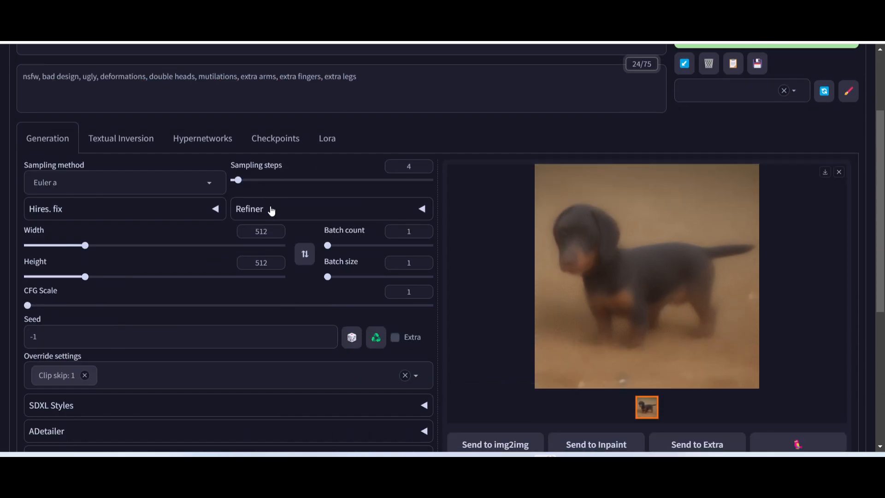
scroll(595, 191, "up", 3)
left_click(761, 150)
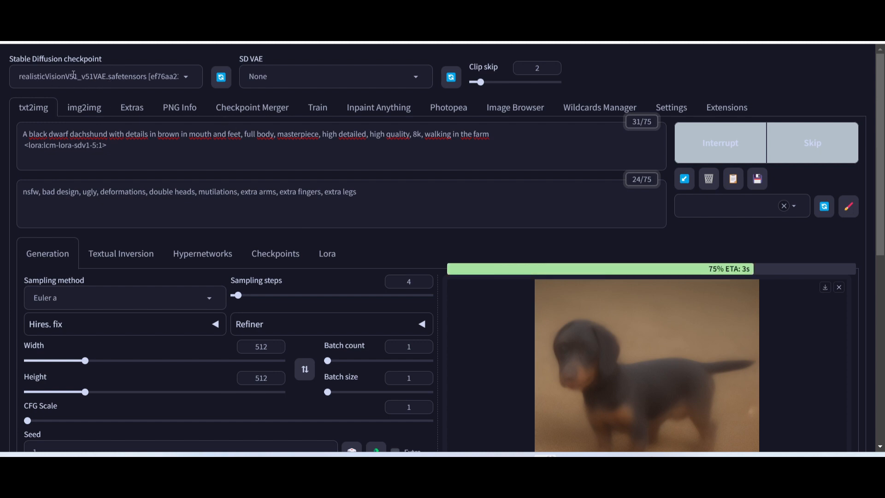
scroll(525, 323, "down", 8)
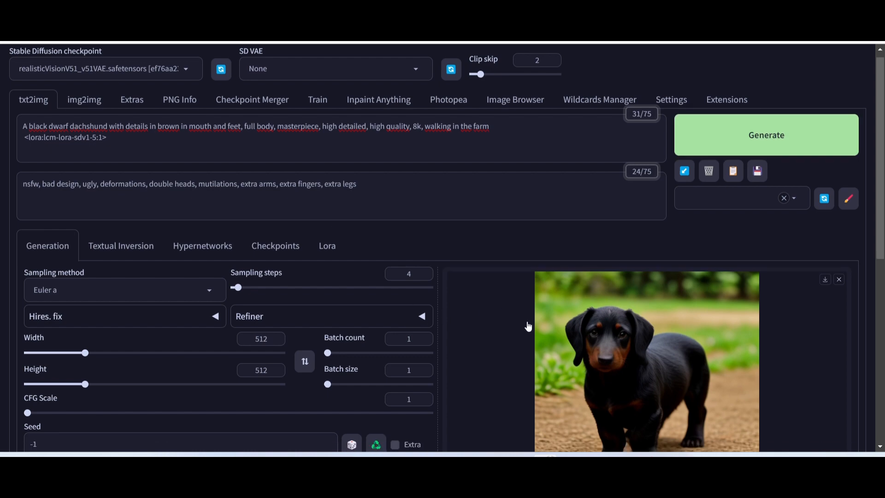
scroll(494, 396, "up", 6)
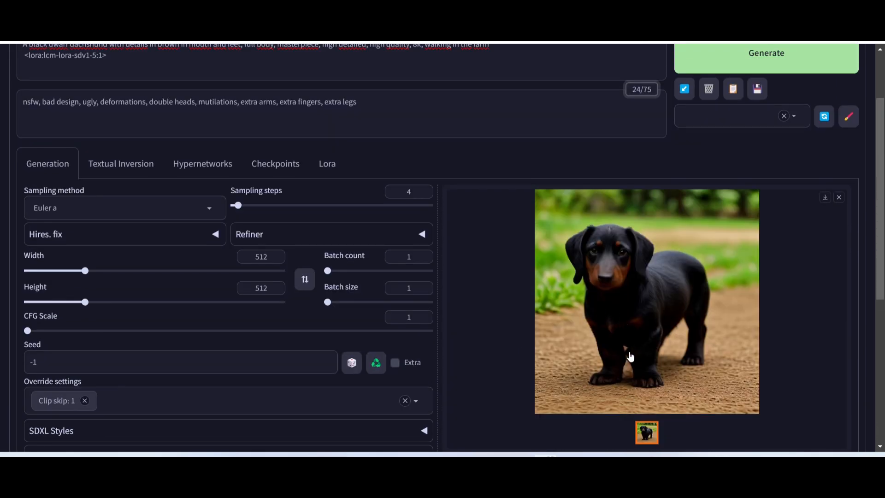
scroll(629, 355, "down", 1)
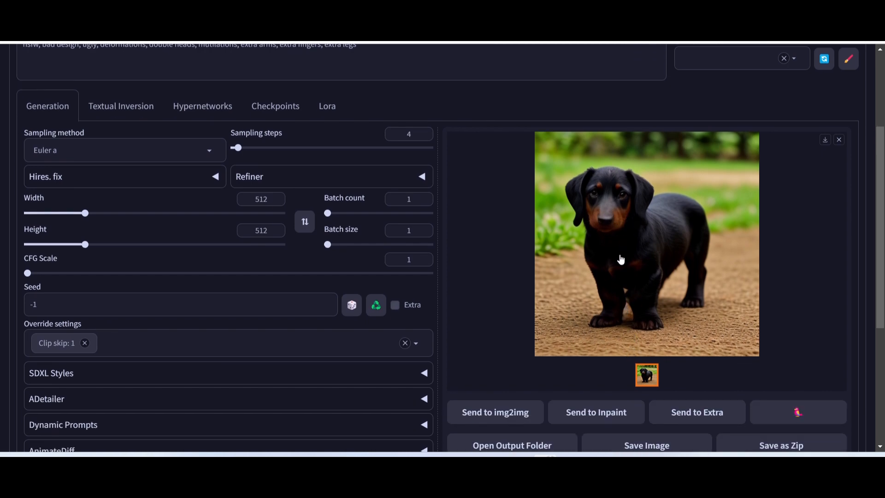
scroll(613, 286, "up", 3)
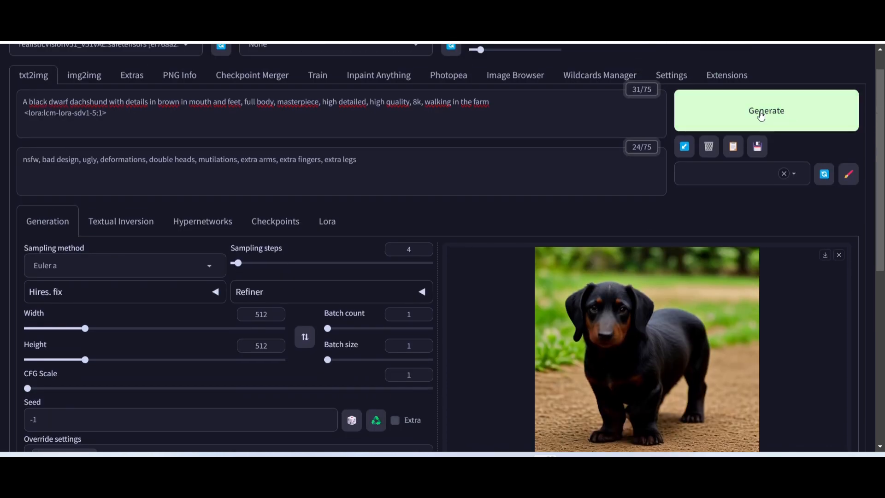
Generate another dachshund image with the same LoRA and settings, and check its generation details and time taken.
left_click(761, 116)
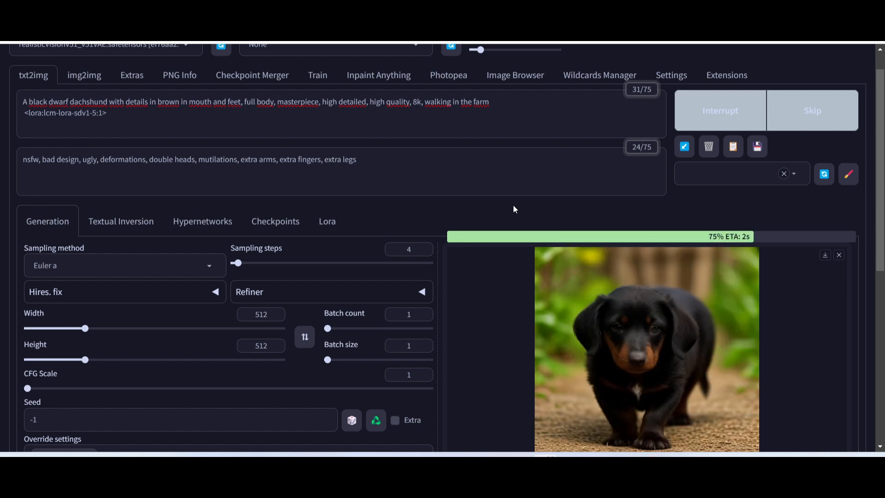
scroll(667, 343, "down", 8)
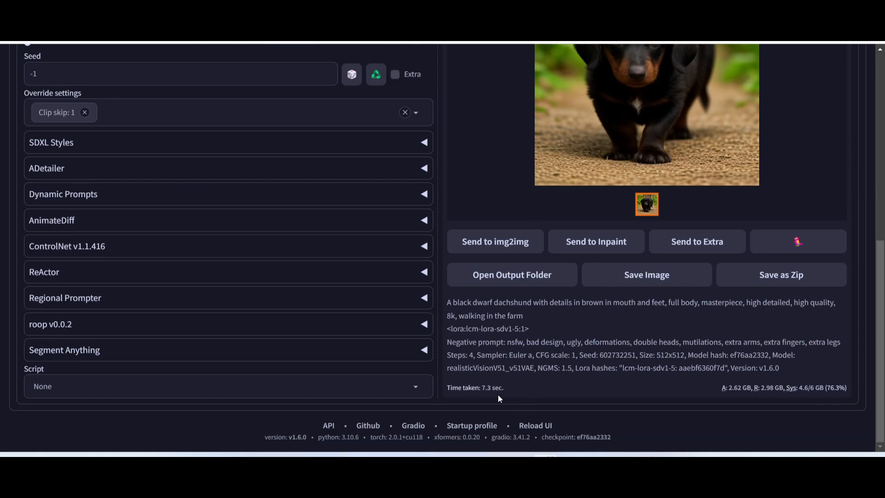
scroll(683, 307, "up", 6)
scroll(640, 313, "up", 2)
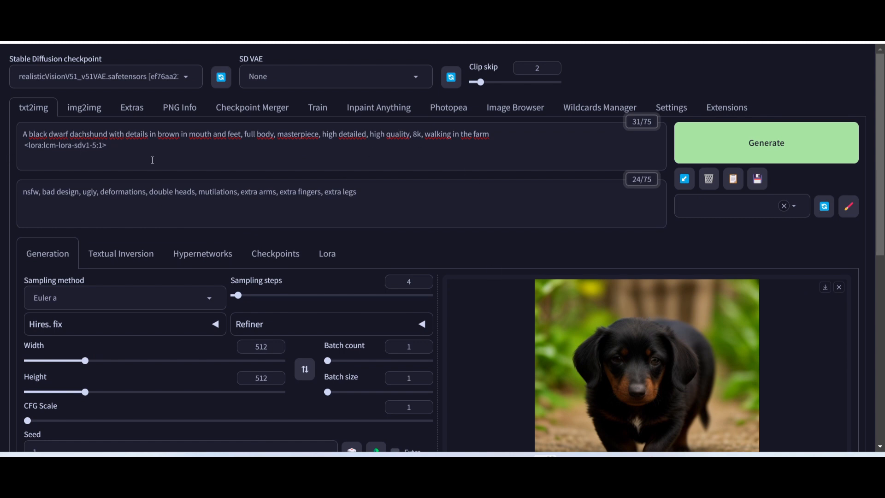
Examine the latest dachshund image alongside the checkpoint, LoRA prompt, sampling steps and CFG scale settings.
scroll(660, 384, "down", 4)
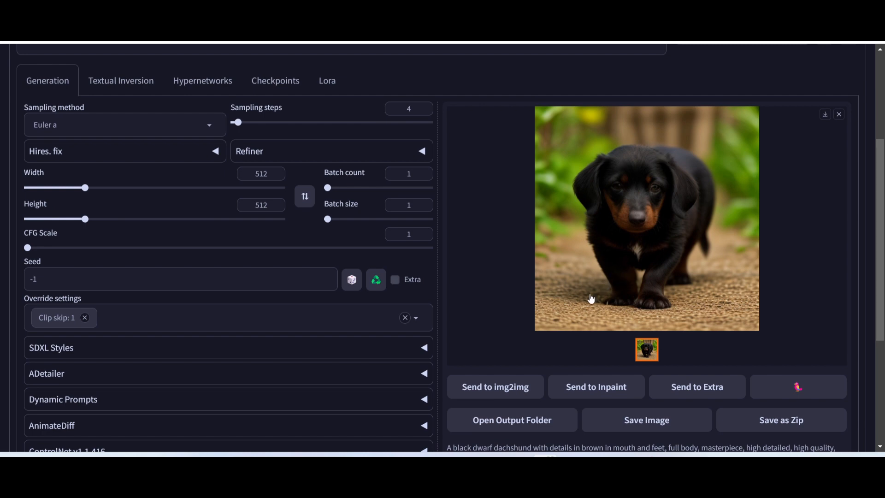
scroll(507, 299, "up", 4)
scroll(405, 239, "down", 1)
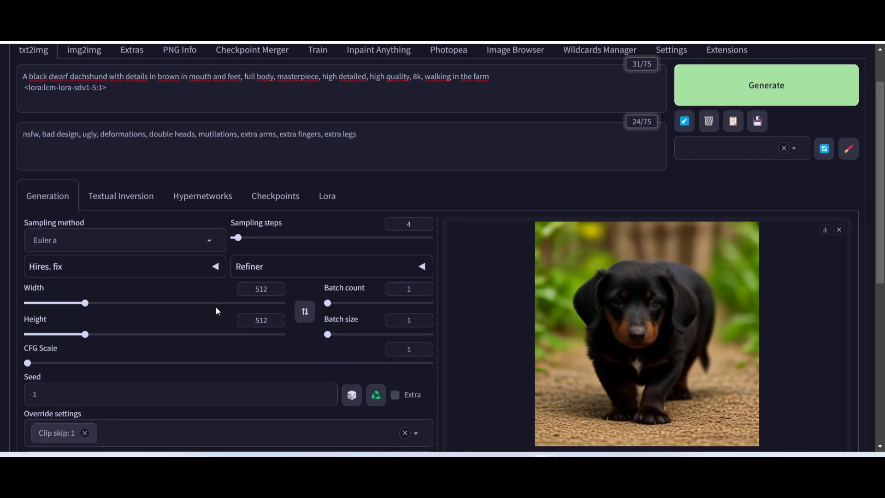
scroll(103, 309, "up", 1)
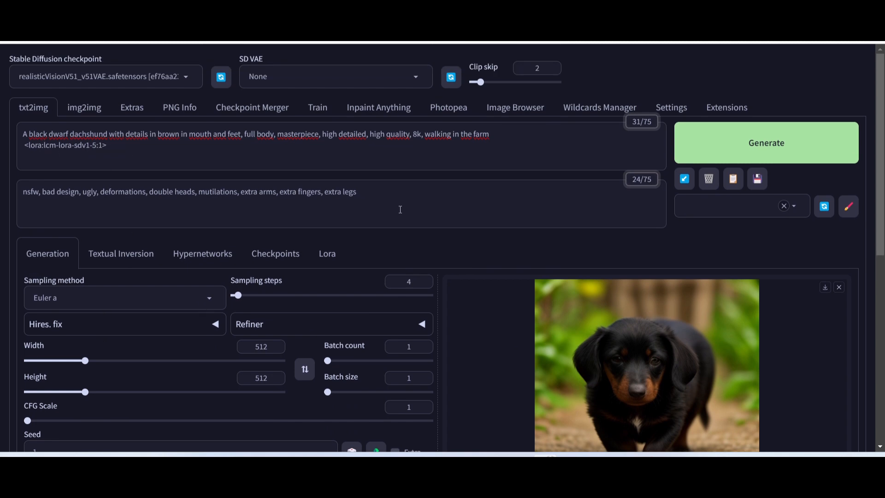
scroll(407, 196, "down", 2)
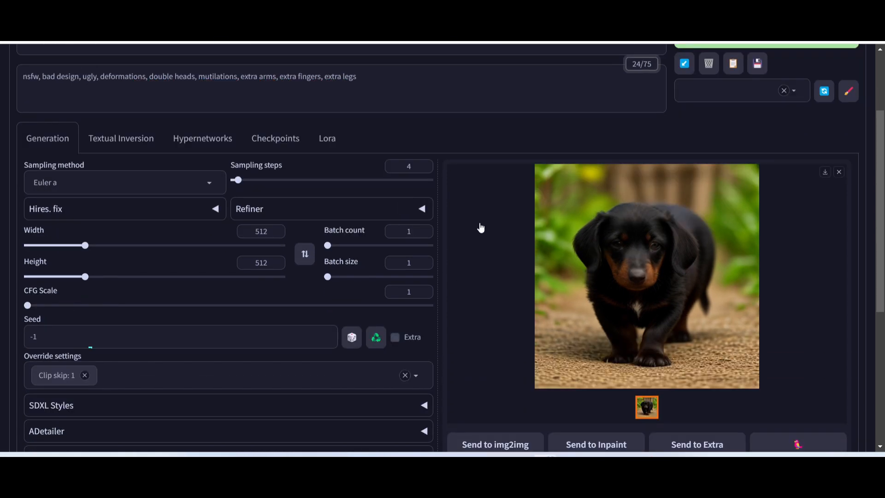
scroll(481, 227, "up", 2)
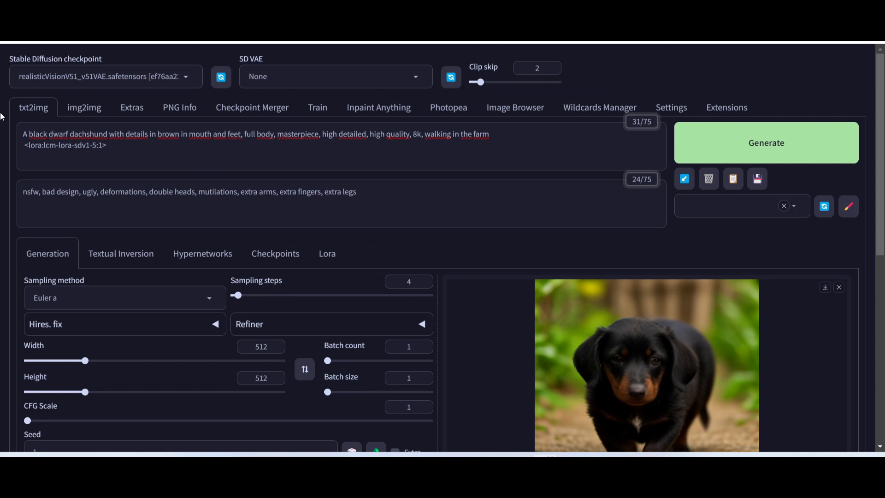
scroll(170, 168, "down", 1)
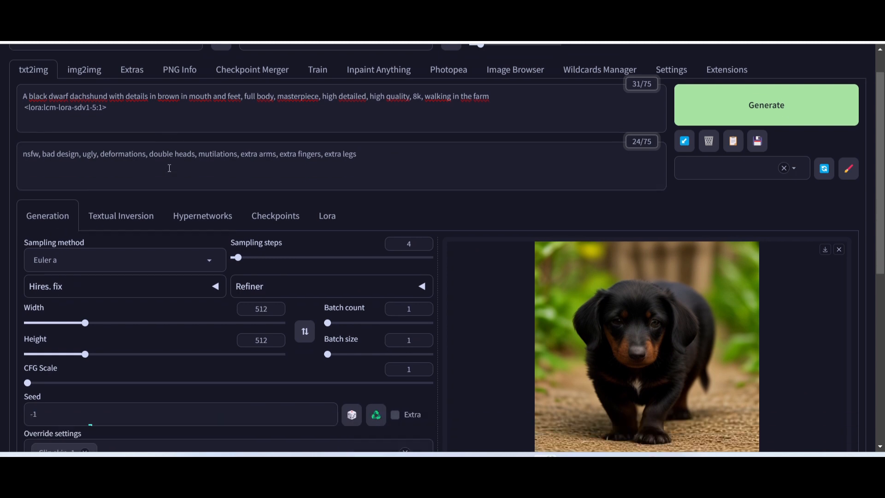
scroll(170, 168, "up", 1)
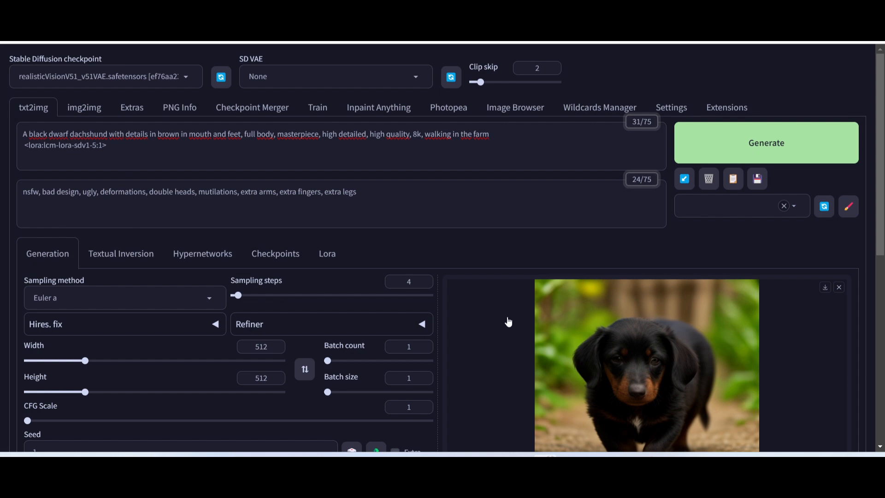
Generate the dachshund image with 12 sampling steps and CFG scale 3, and check its generation details.
scroll(548, 296, "down", 4)
scroll(596, 278, "up", 3)
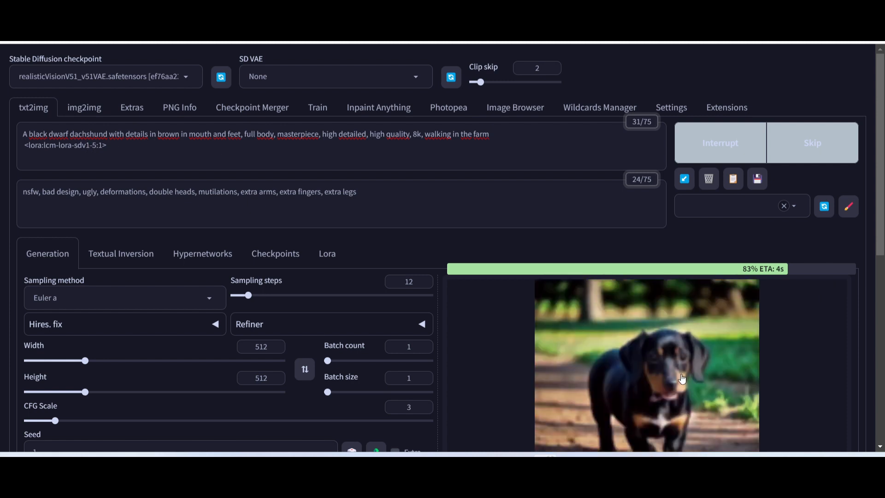
scroll(165, 195, "down", 1)
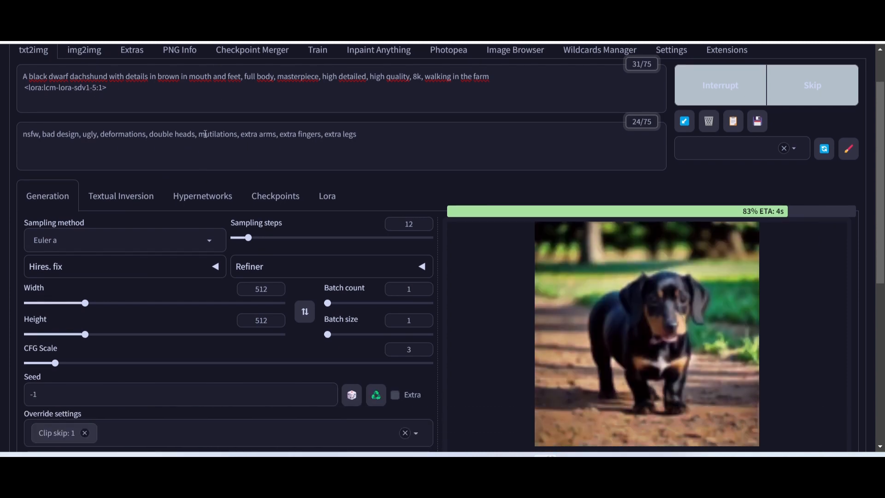
scroll(219, 159, "up", 1)
scroll(277, 269, "down", 1)
scroll(309, 231, "up", 1)
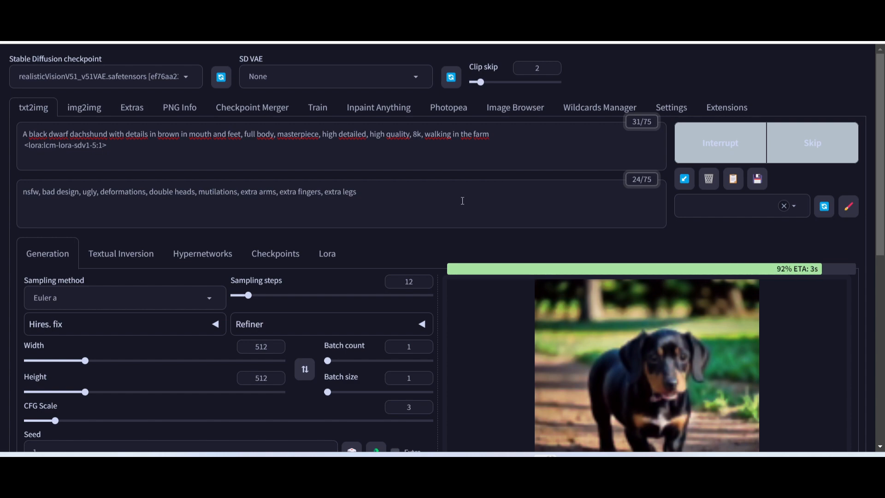
scroll(463, 201, "down", 8)
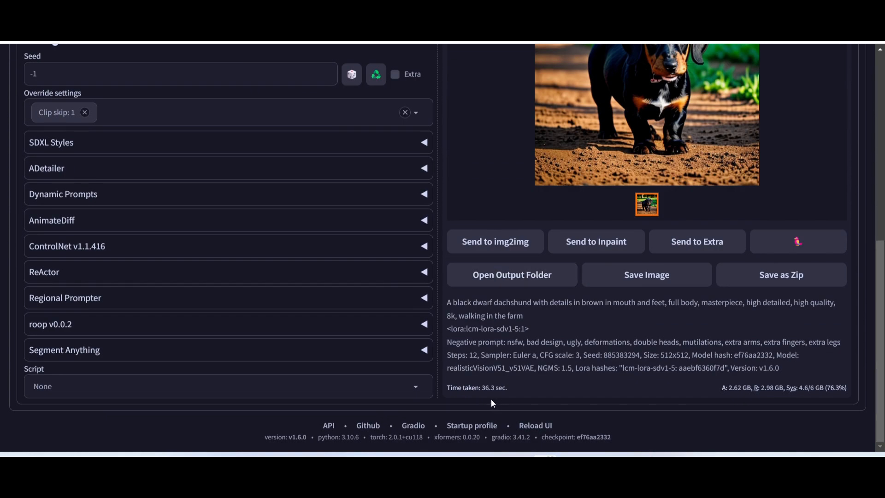
Compare the 12-step dachshund image with its settings, view it enlarged, and close the enlarged view.
scroll(487, 382, "up", 4)
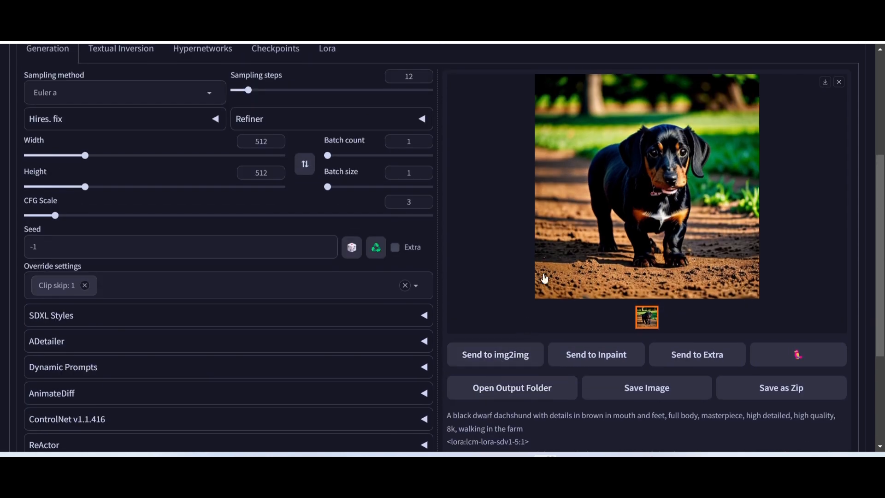
scroll(486, 369, "up", 2)
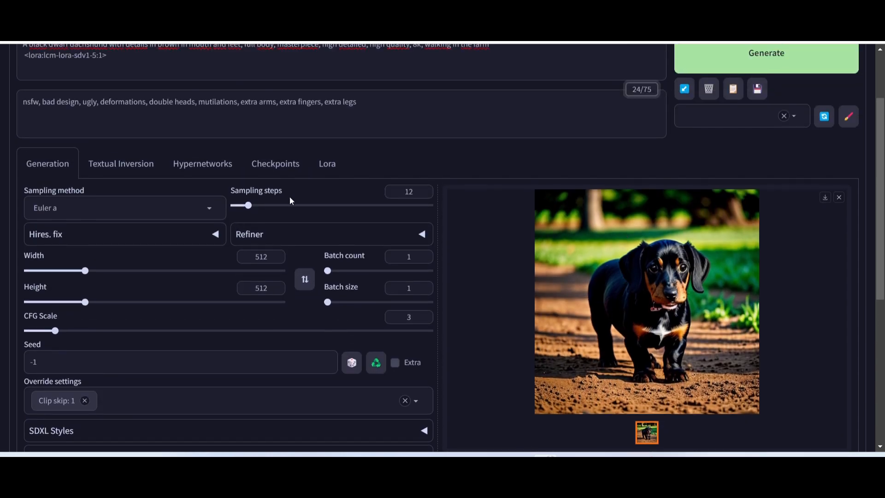
scroll(289, 196, "up", 2)
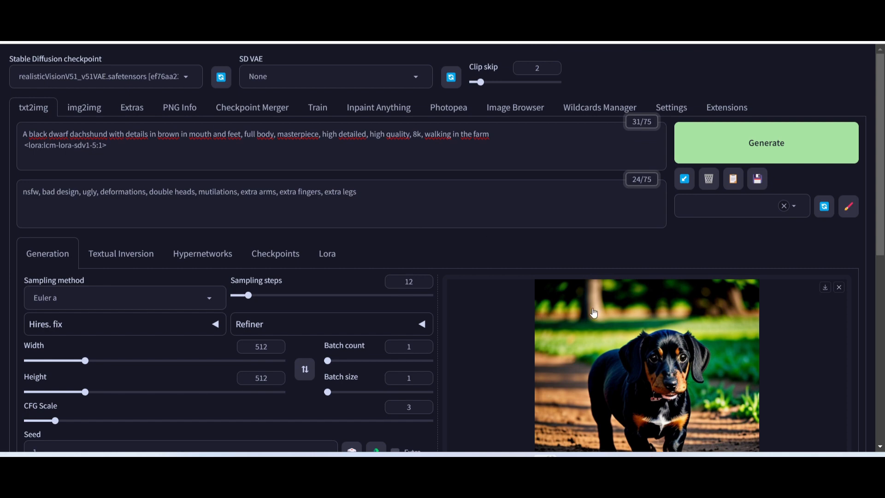
scroll(595, 313, "down", 4)
left_click(650, 211)
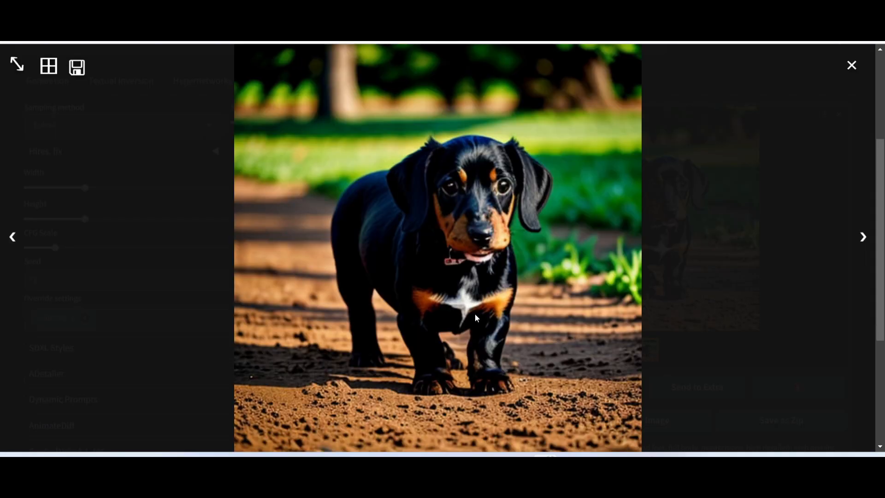
scroll(475, 314, "down", 3)
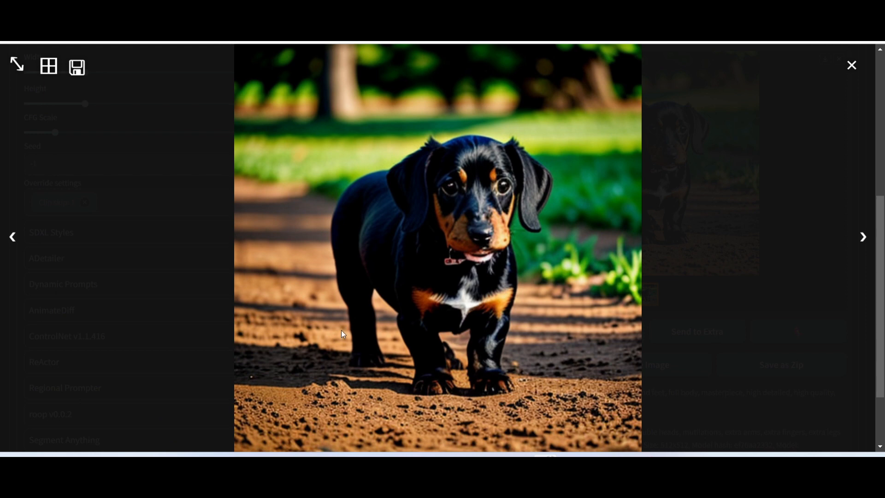
left_click(851, 65)
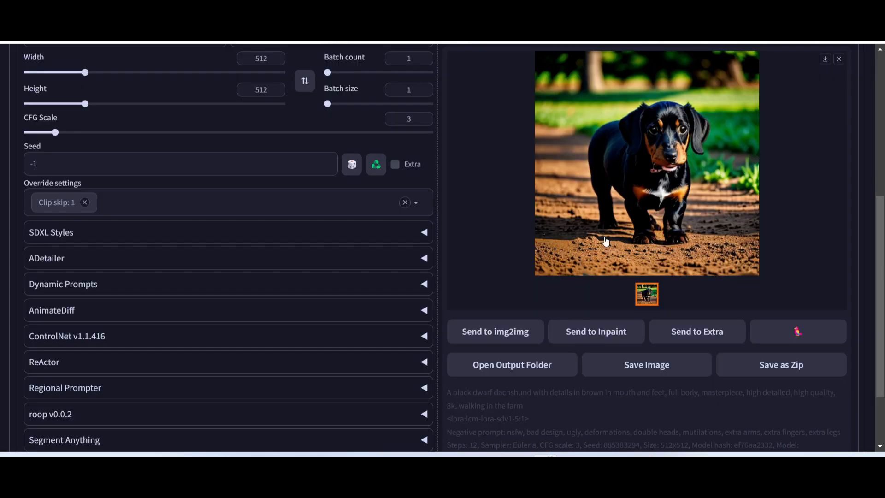
Generate another dachshund image with the same LoRA, 12 sampling steps and CFG scale 3, and review the generation settings.
scroll(645, 258, "up", 6)
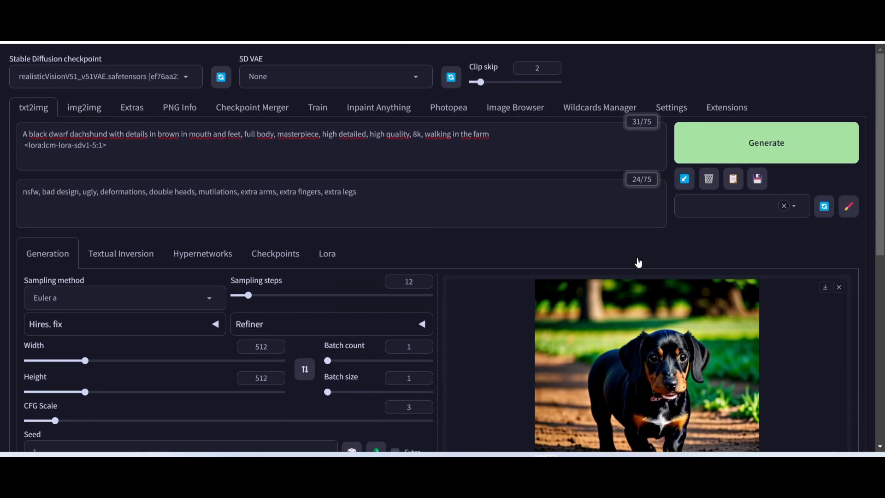
left_click(754, 147)
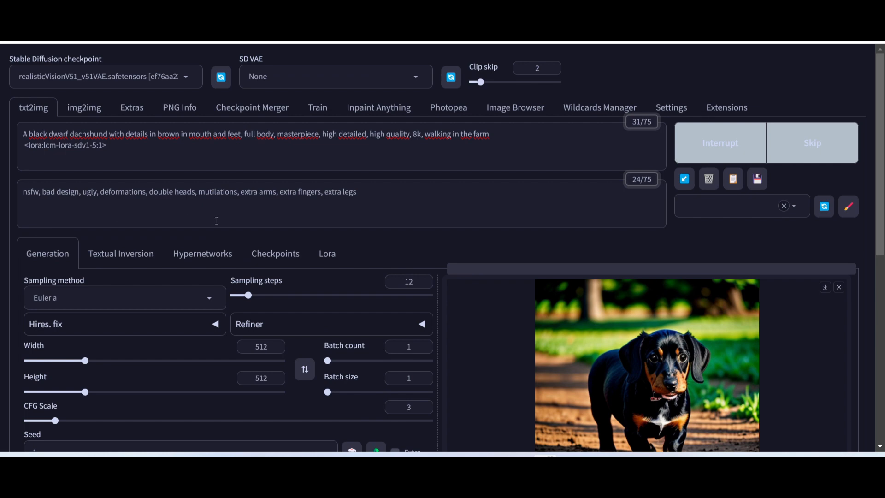
scroll(402, 210, "down", 2)
scroll(415, 184, "down", 2)
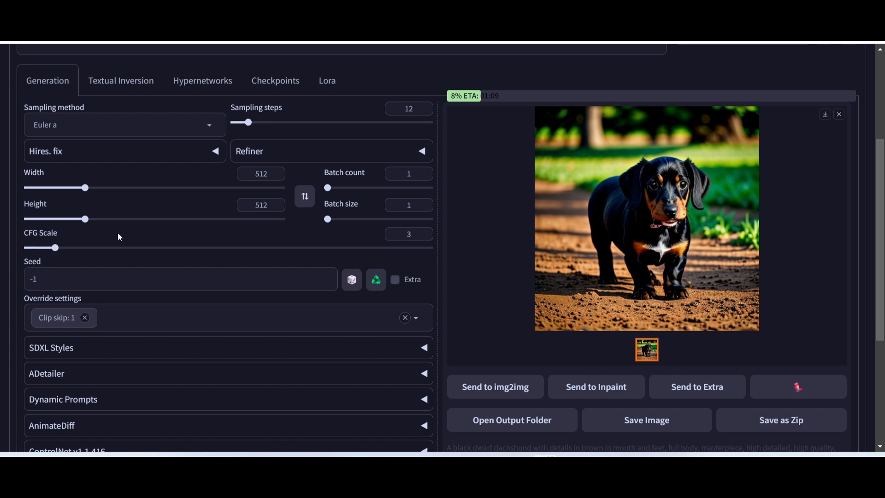
scroll(346, 212, "down", 5)
scroll(531, 263, "up", 5)
scroll(531, 263, "up", 3)
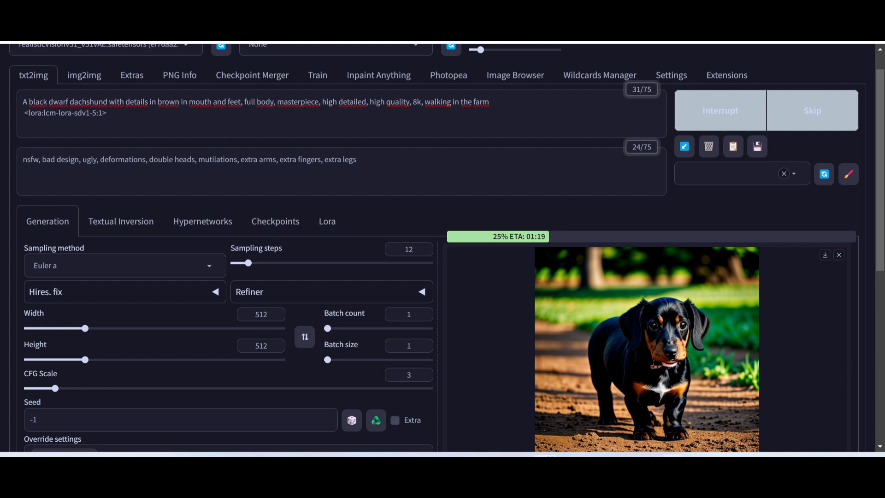
scroll(116, 144, "up", 1)
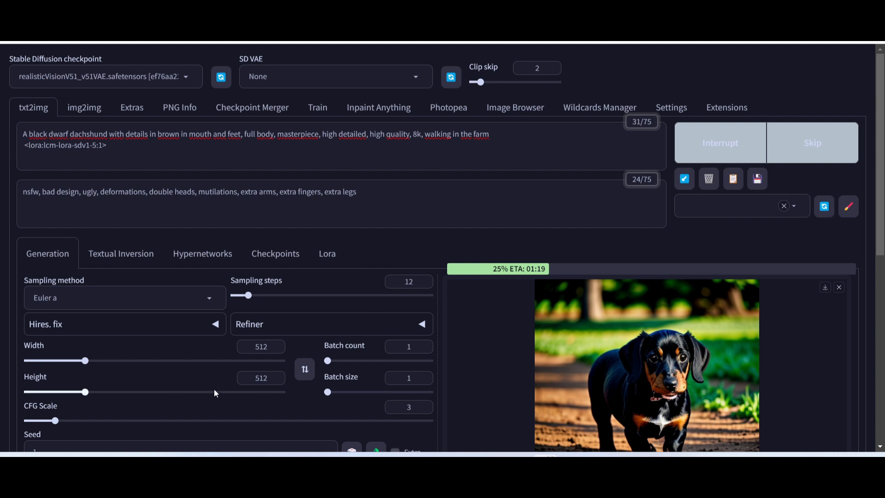
Set the sampling steps to 8 and the CFG scale to 2, and review the generation settings.
scroll(214, 389, "down", 4)
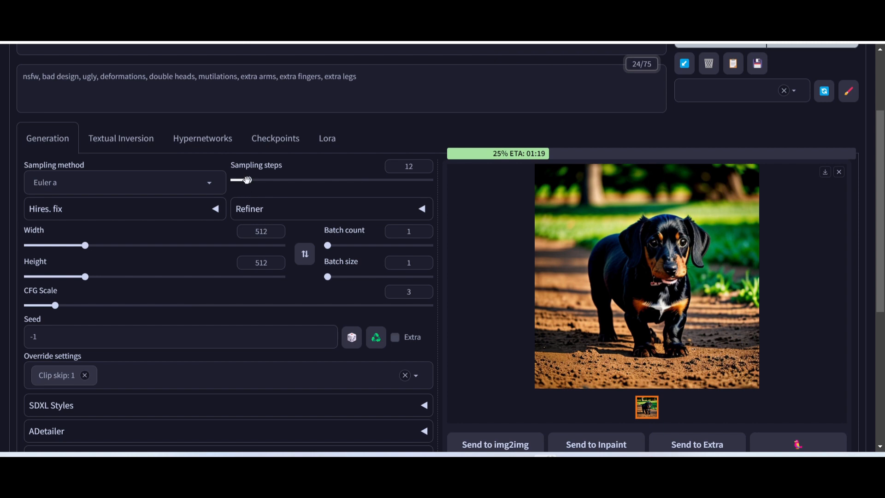
left_click_drag(247, 179, 243, 180)
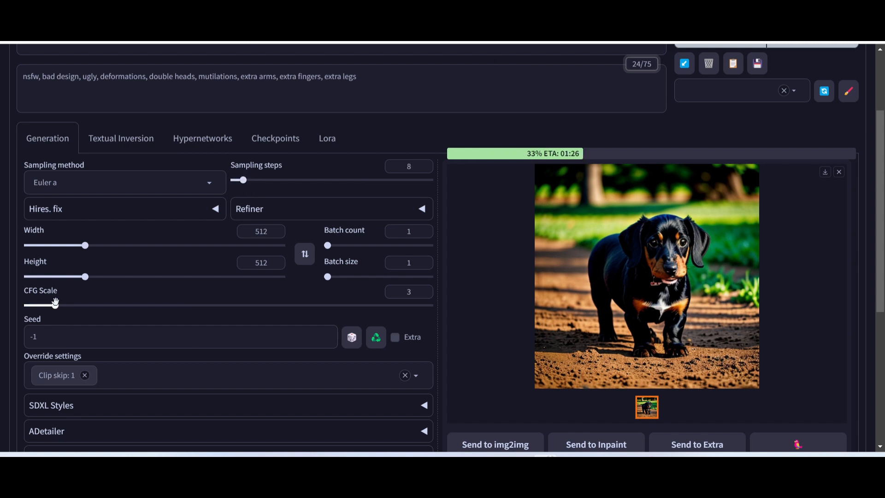
left_click_drag(55, 303, 41, 305)
scroll(341, 252, "up", 1)
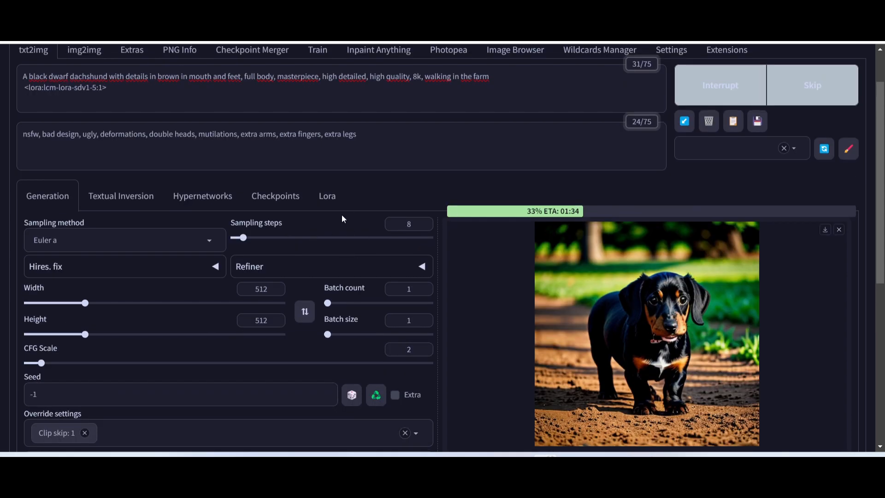
scroll(325, 222, "up", 1)
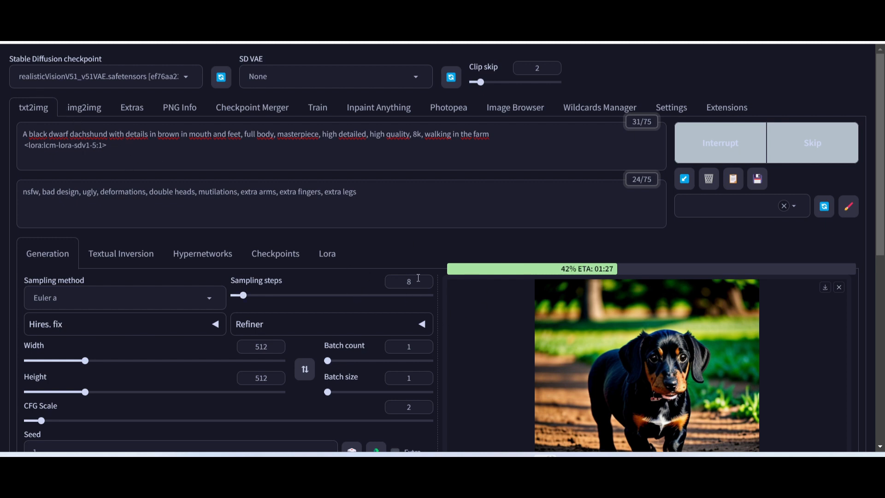
scroll(413, 274, "down", 3)
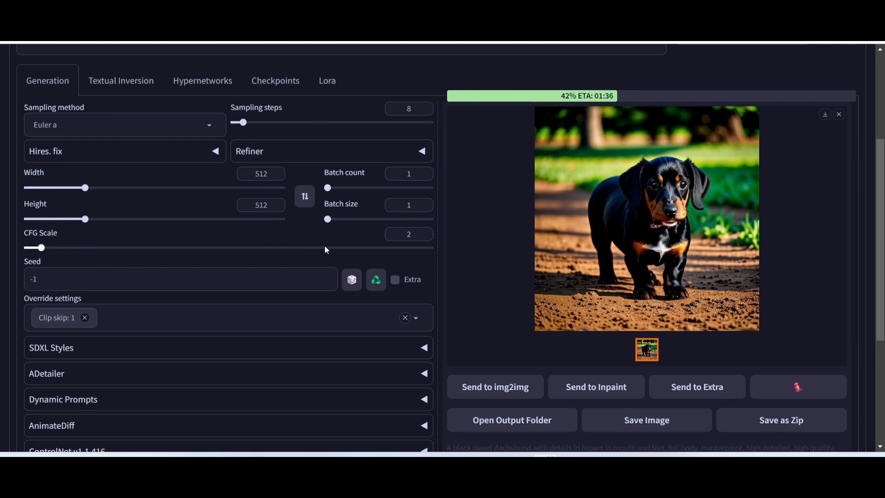
scroll(325, 249, "up", 3)
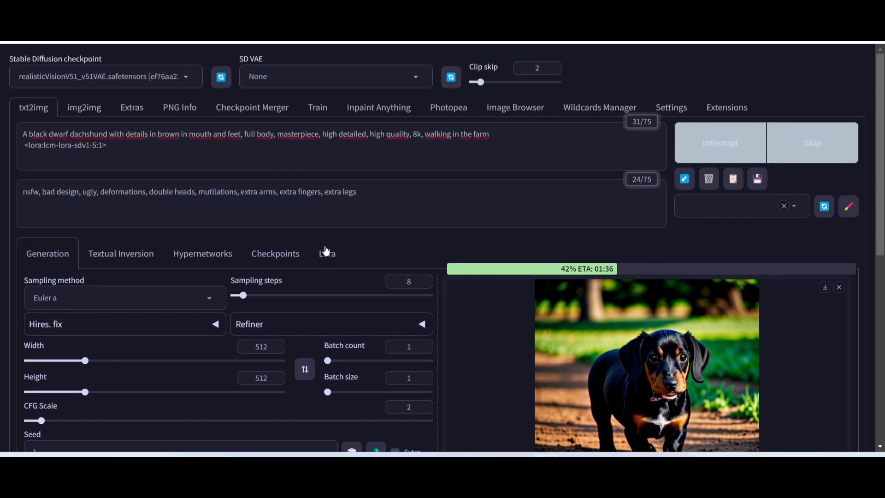